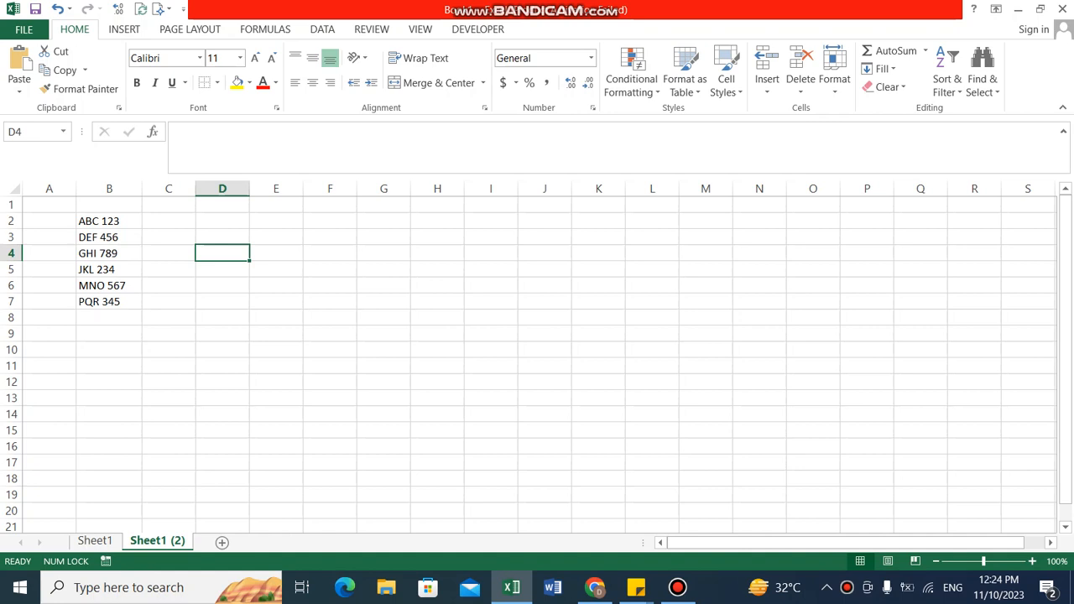
key(Left)
key(Left)
key(Left)
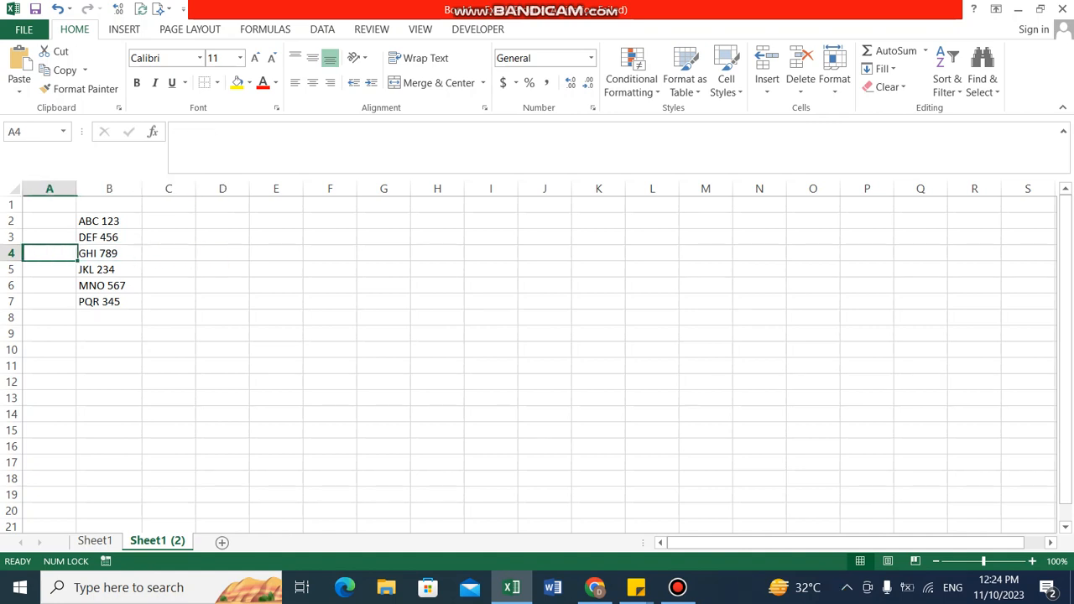
key(Right)
key(Right)
key(Right)
key(Right)
key(Left)
key(Left)
key(Left)
key(Left)
key(Right)
key(Up)
key(Up)
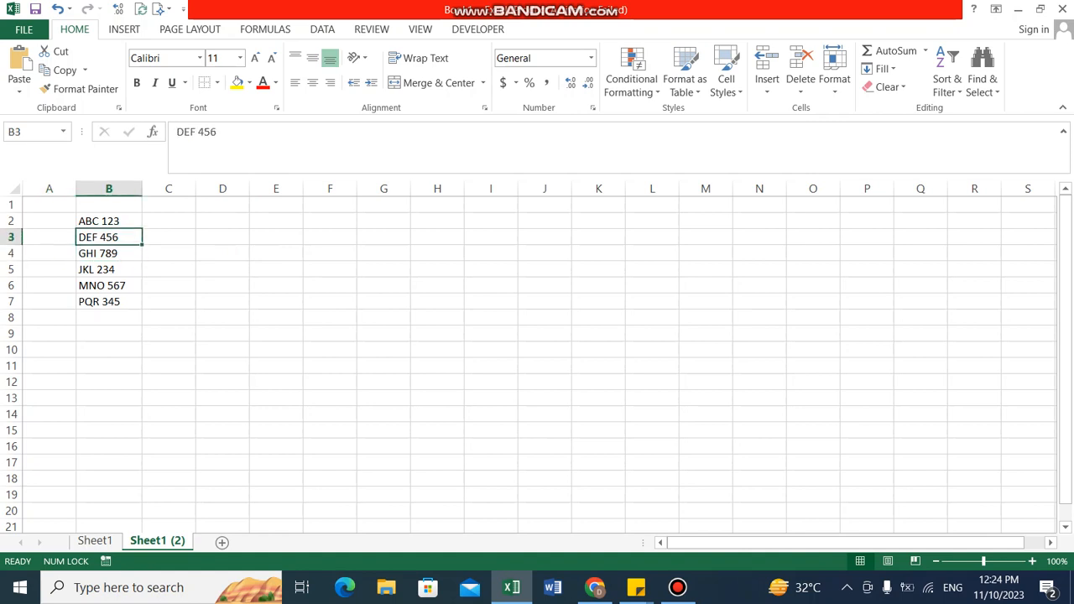
key(Down)
key(Down)
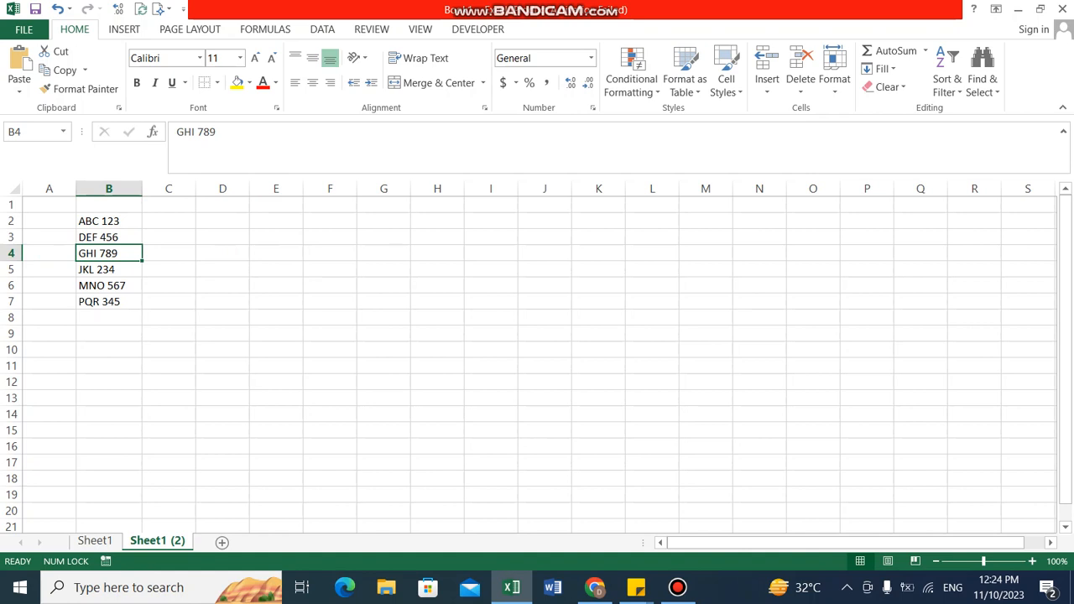
key(Right)
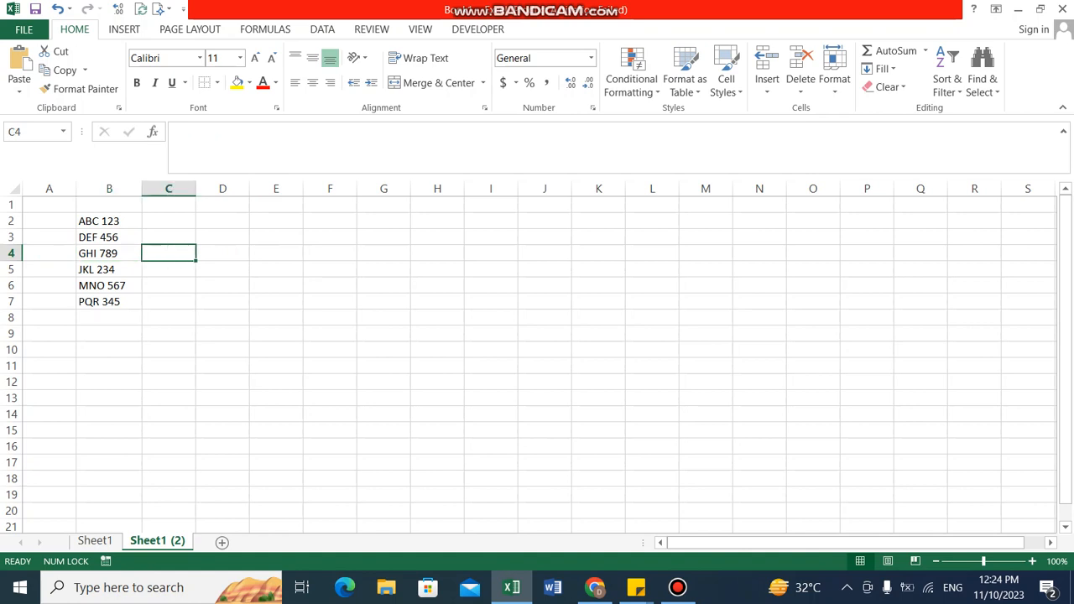
key(Left)
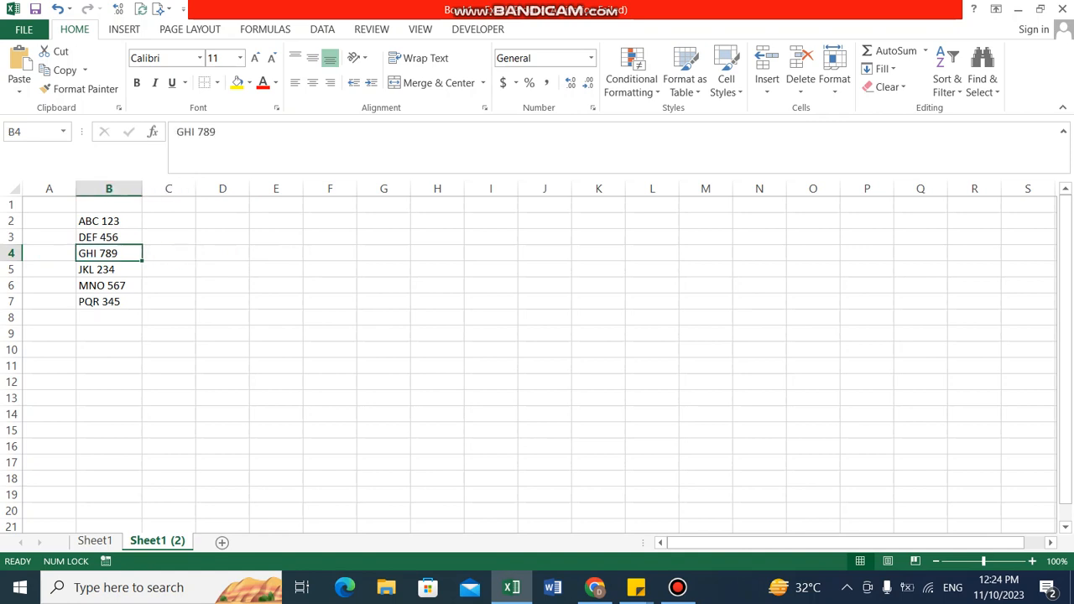
Step: Split column B with Text to Columns as delimited data, adding Space as a delimiter and keeping the General format and default destination
key(ctrl+space)
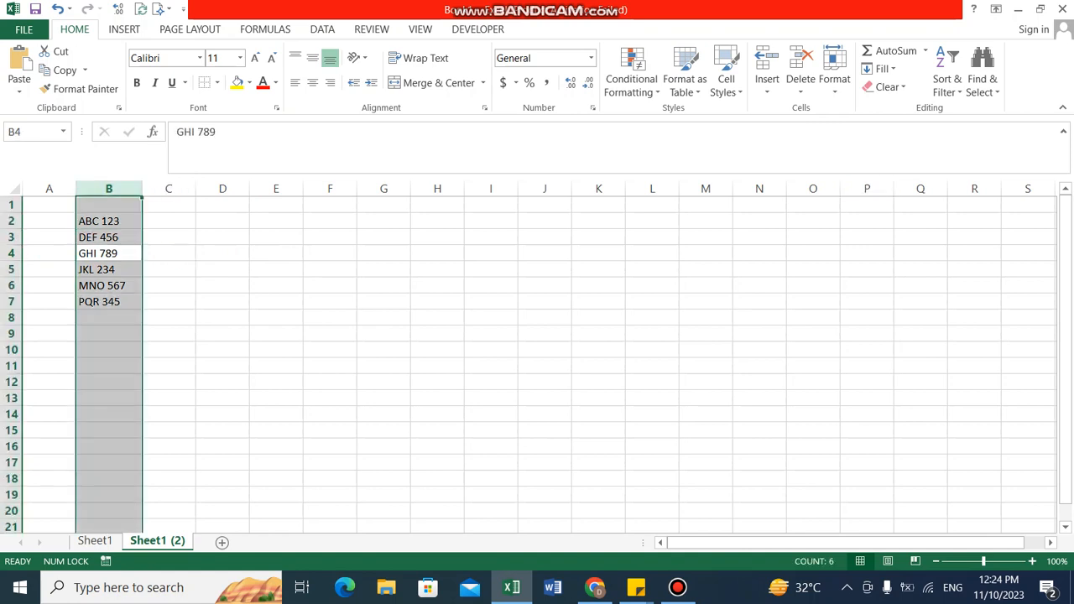
key(alt+a)
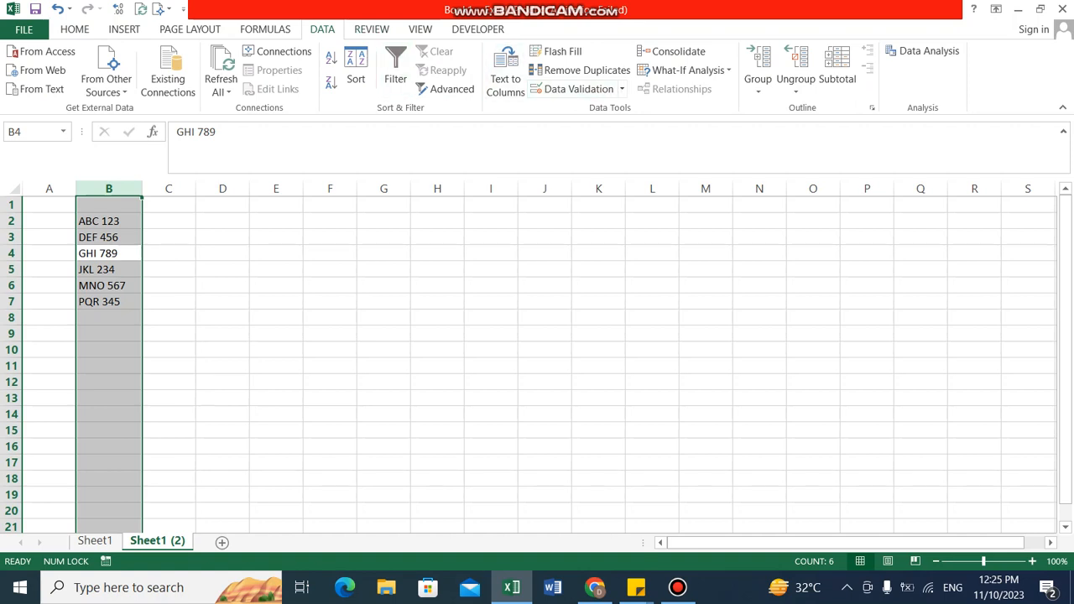
click(505, 71)
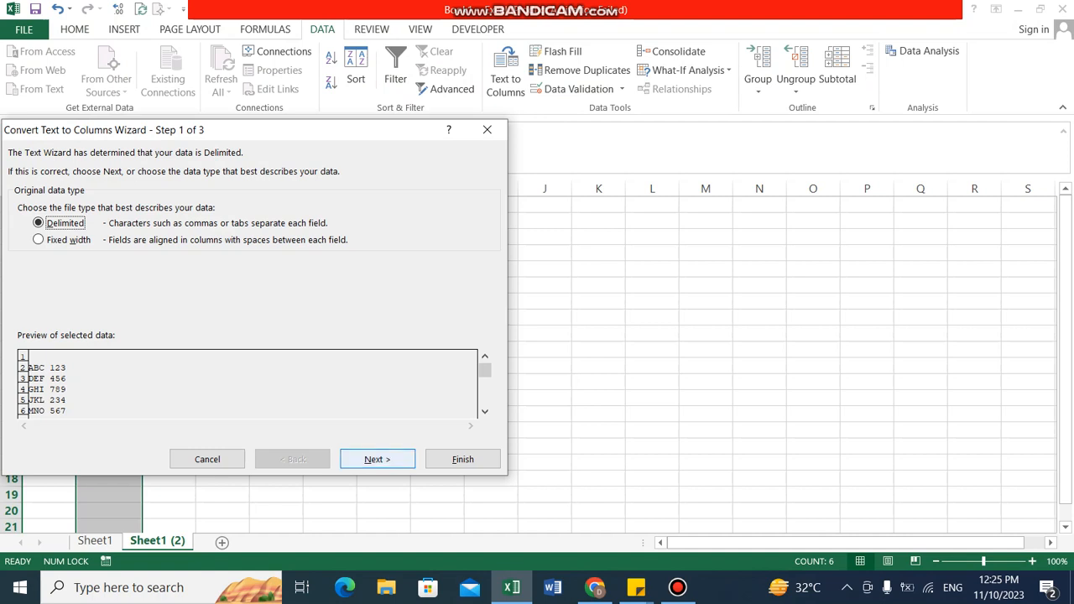
key(Return)
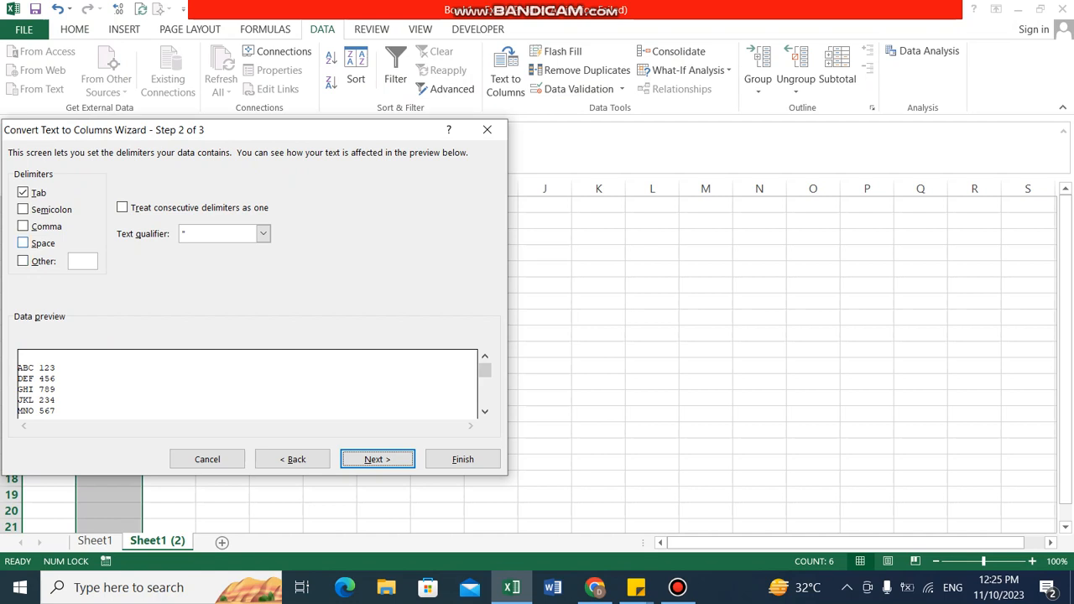
click(24, 244)
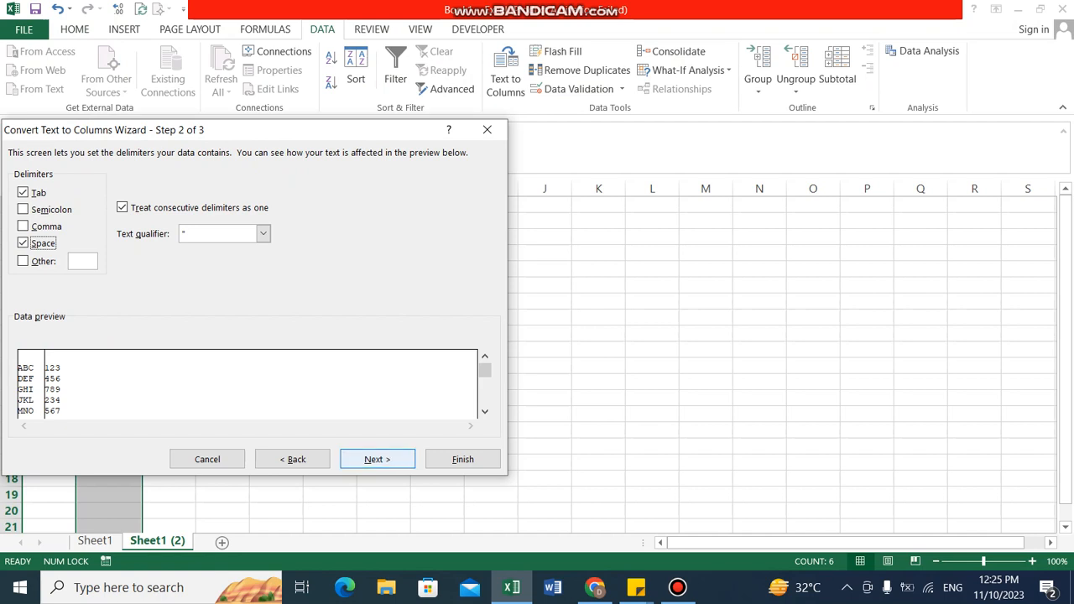
key(Return)
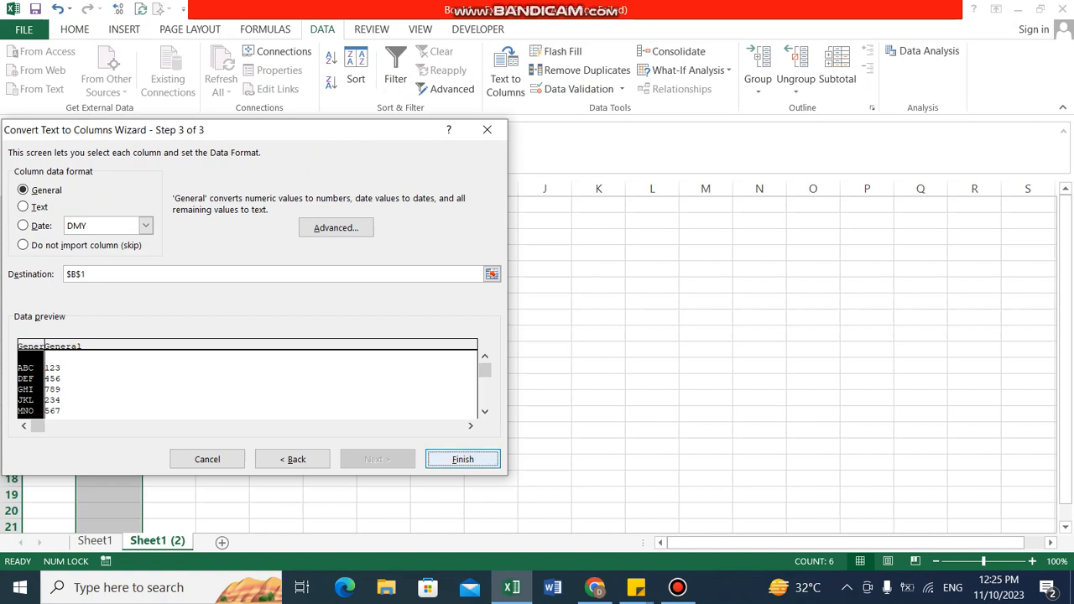
key(Return)
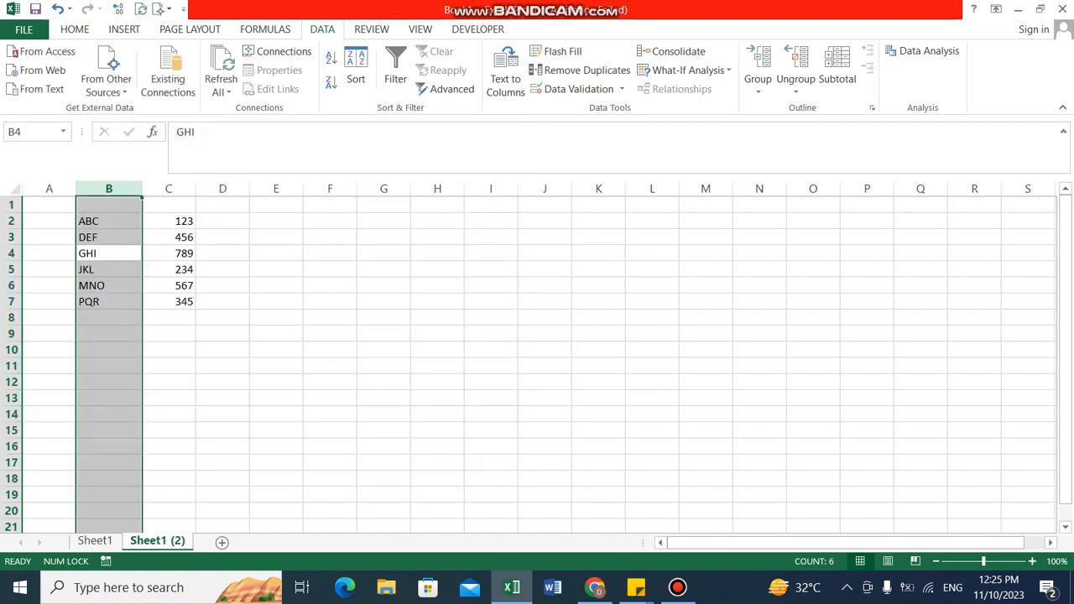
Step: Check the separated text and number columns B and C, and undo the Text to Columns split
click(383, 398)
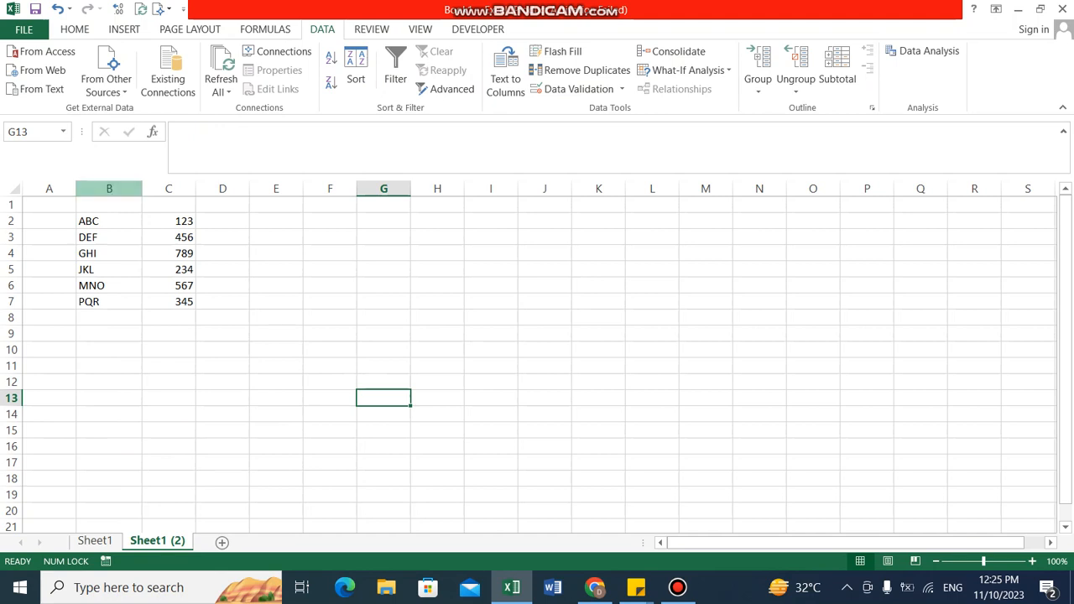
click(109, 189)
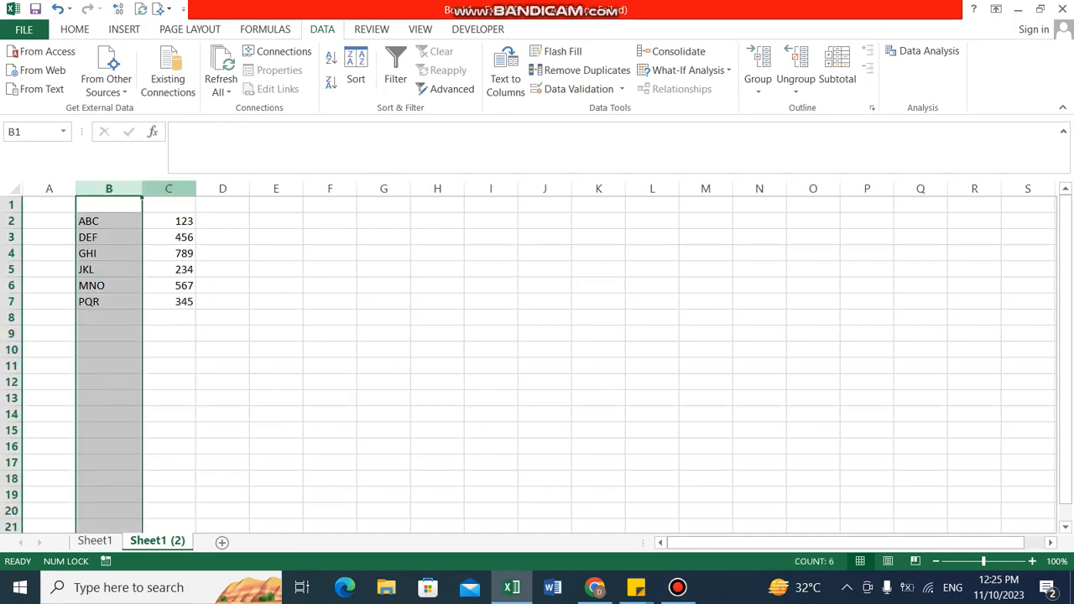
click(169, 189)
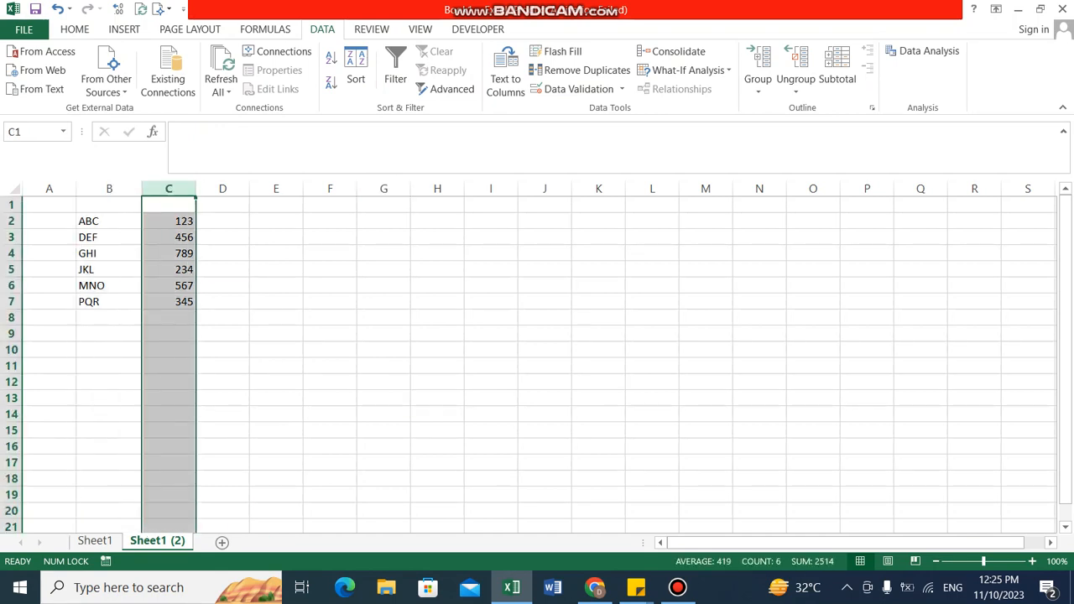
click(276, 237)
key(ctrl+z)
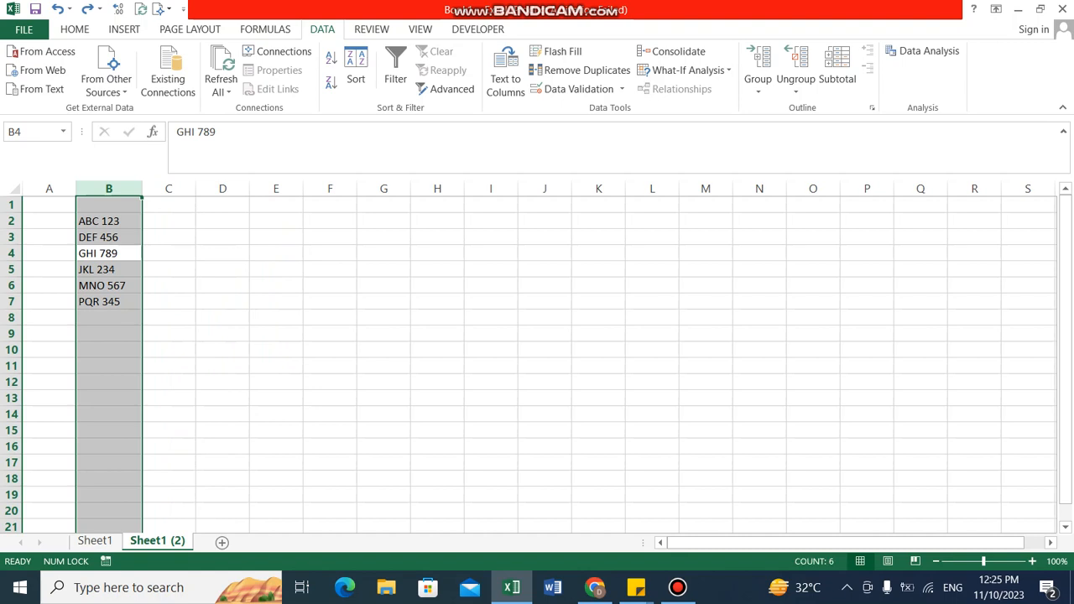
Step: Enter the formula =LEFT(B2,FIND(" ",B2,1)-1) in cell C2 to extract the text before the space
click(222, 238)
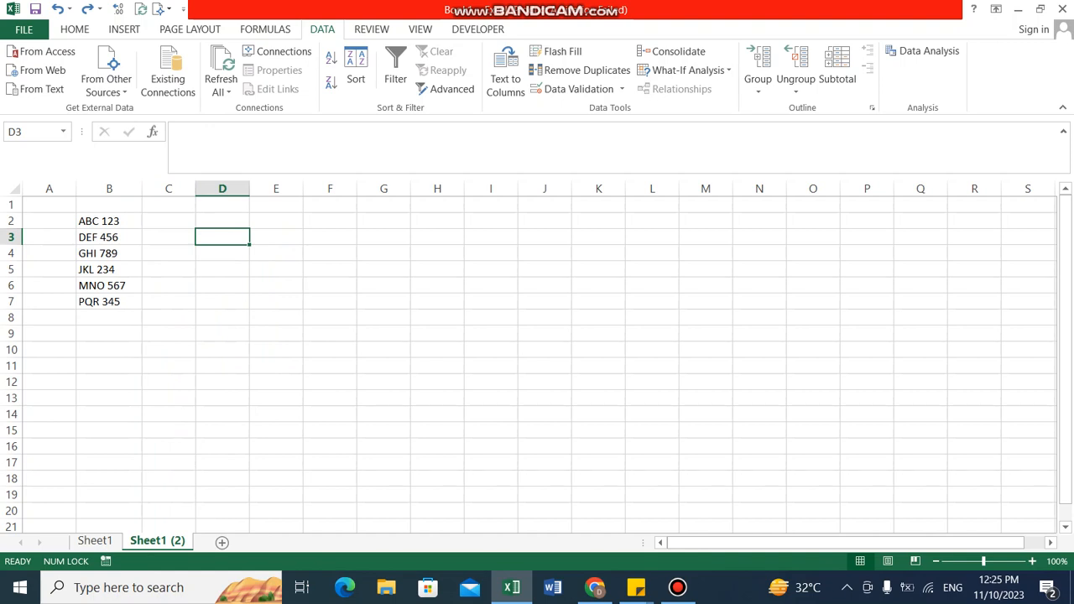
key(Left)
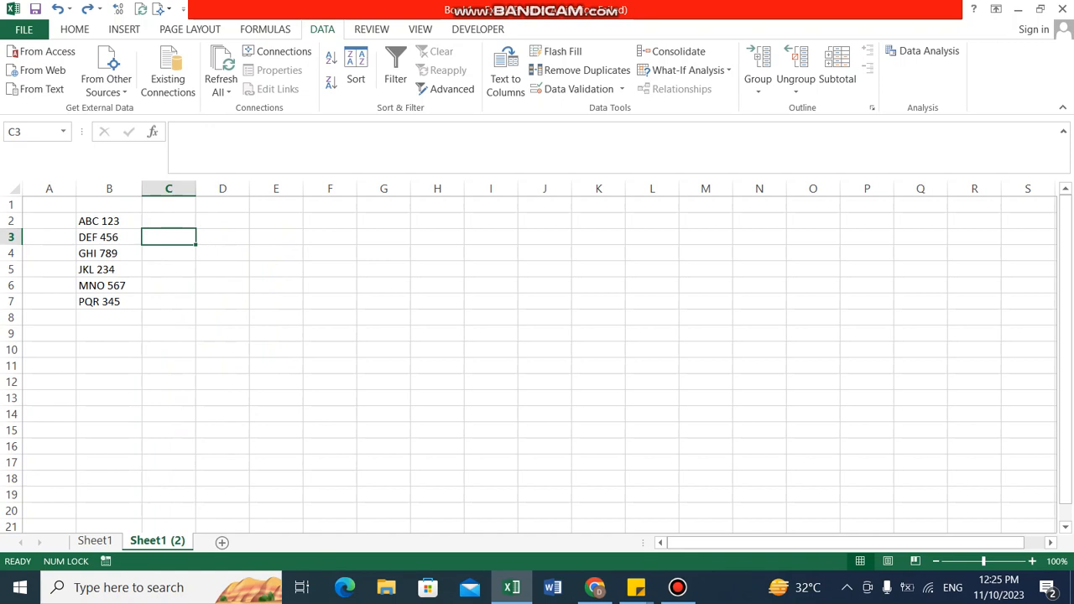
key(Up)
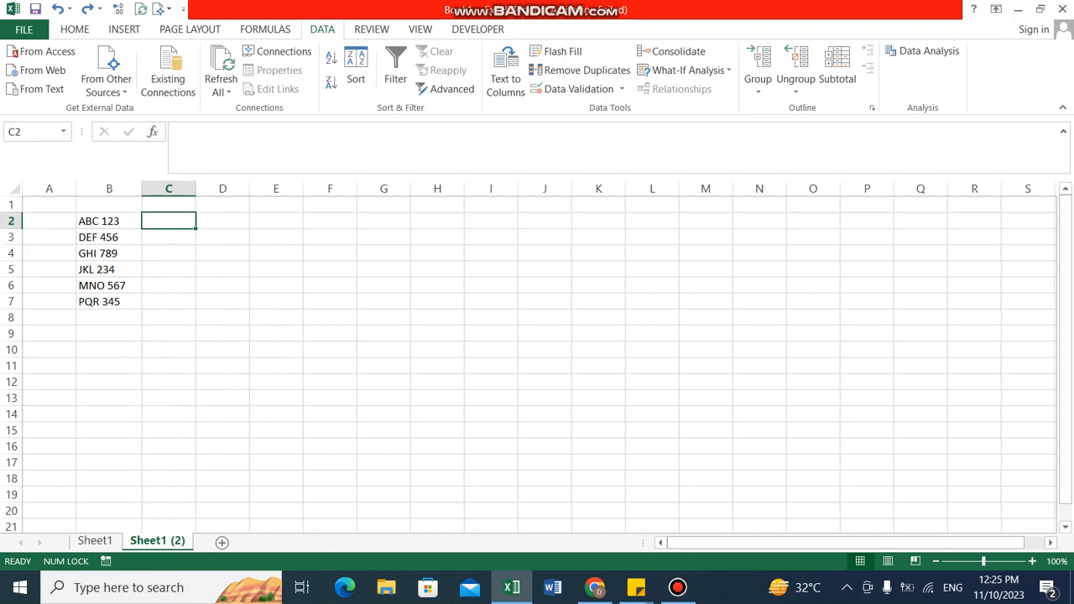
text(=l)
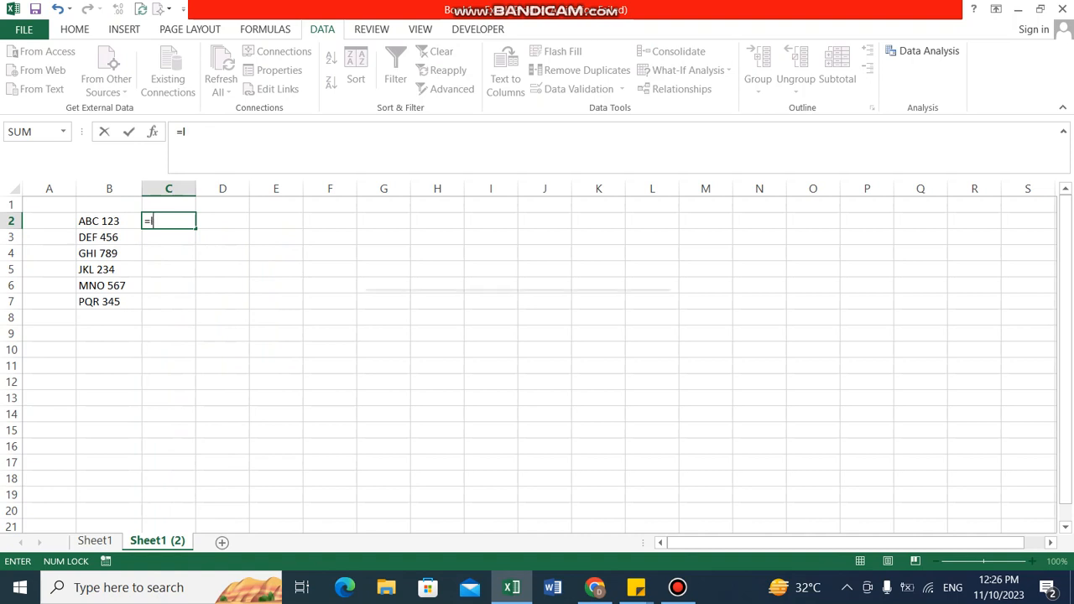
text(eft()
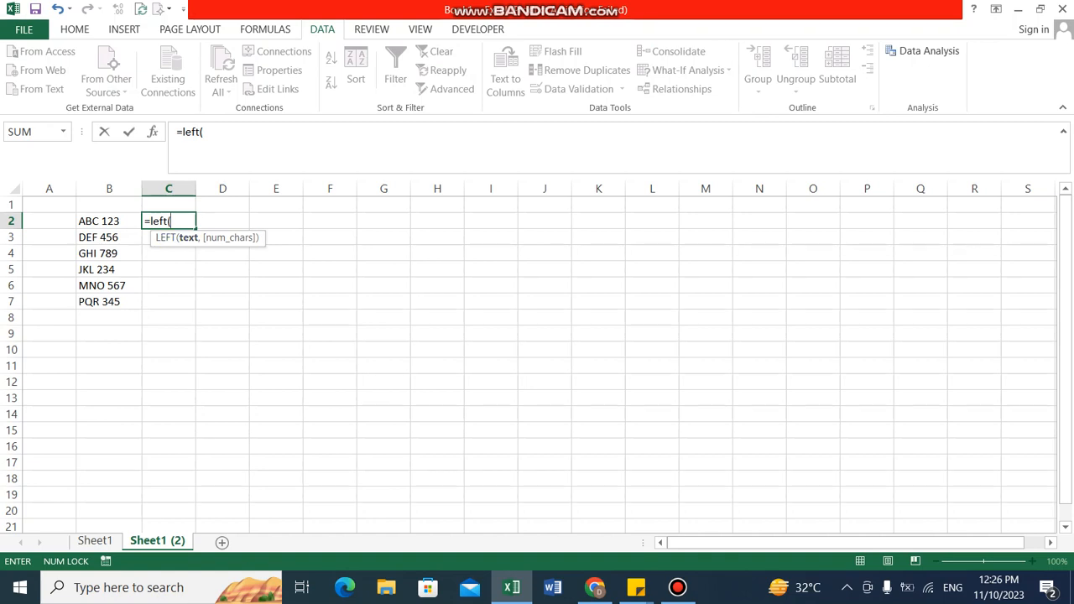
key(Left)
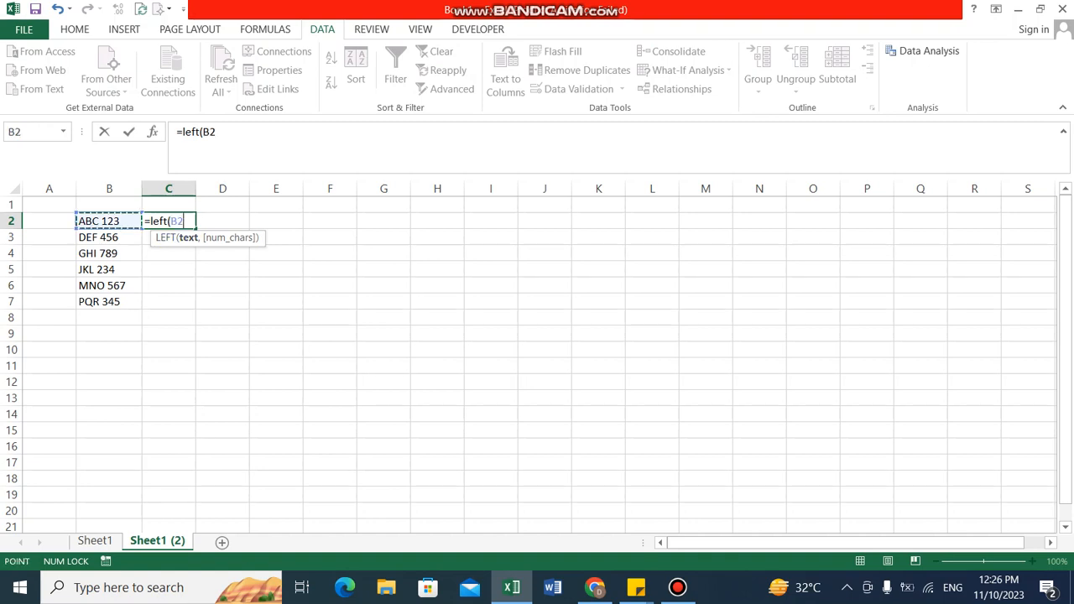
text(,)
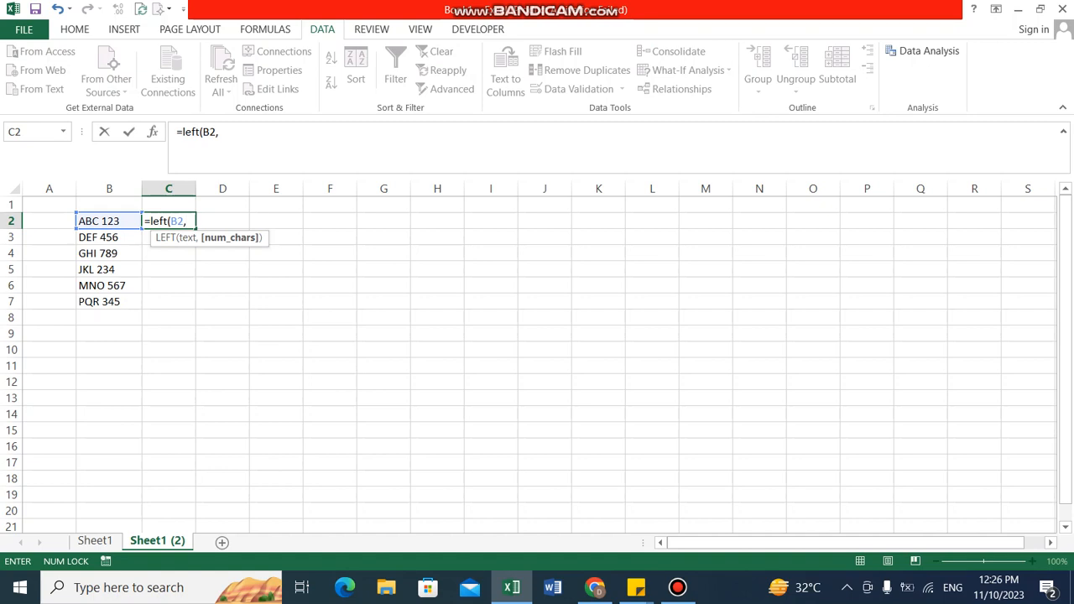
text(find)
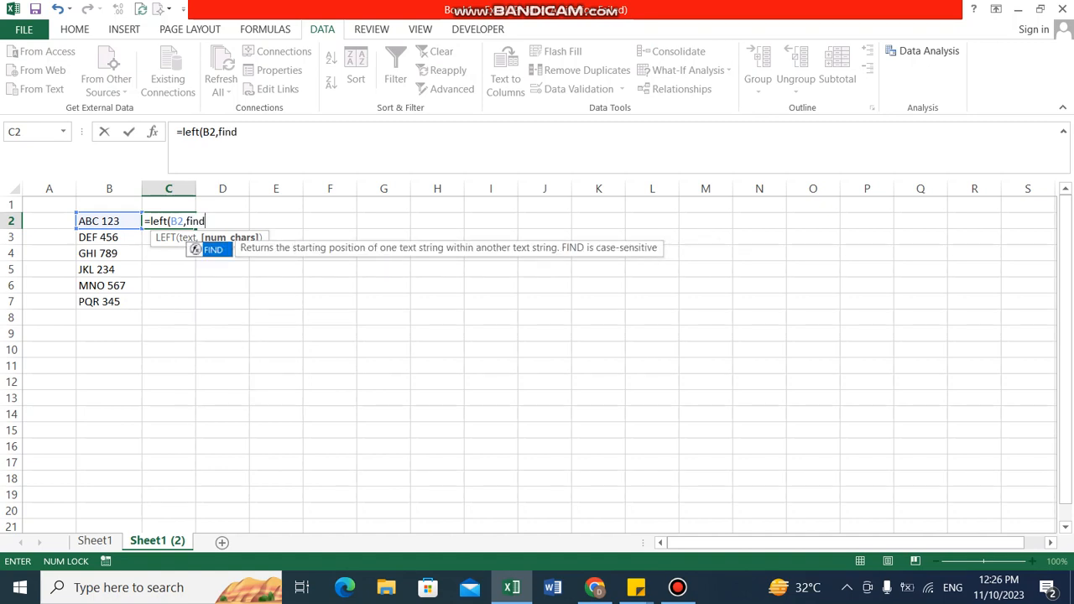
text(()
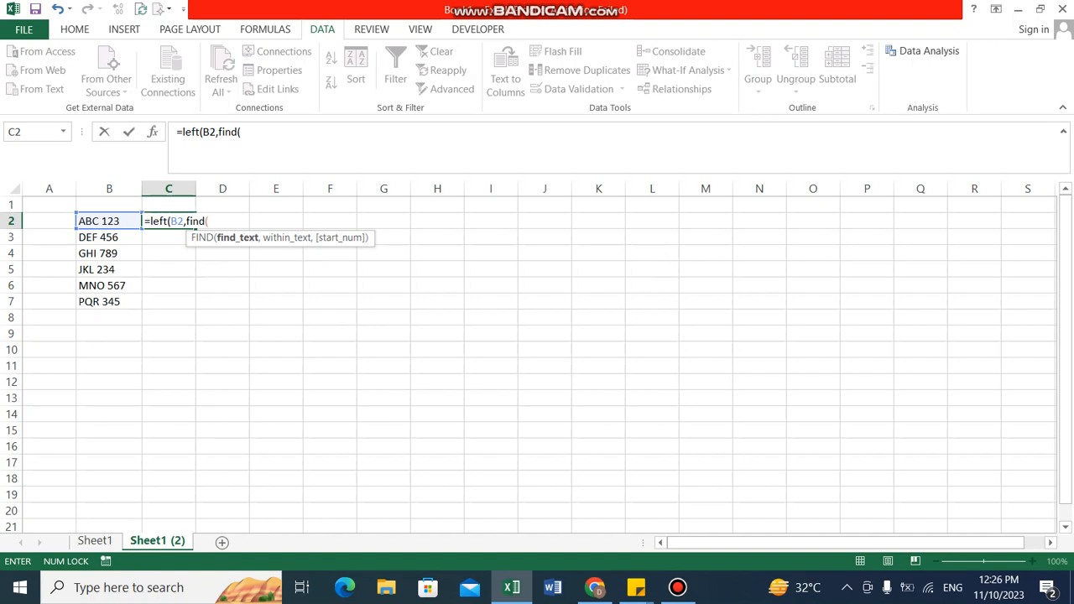
text(" ")
text(,)
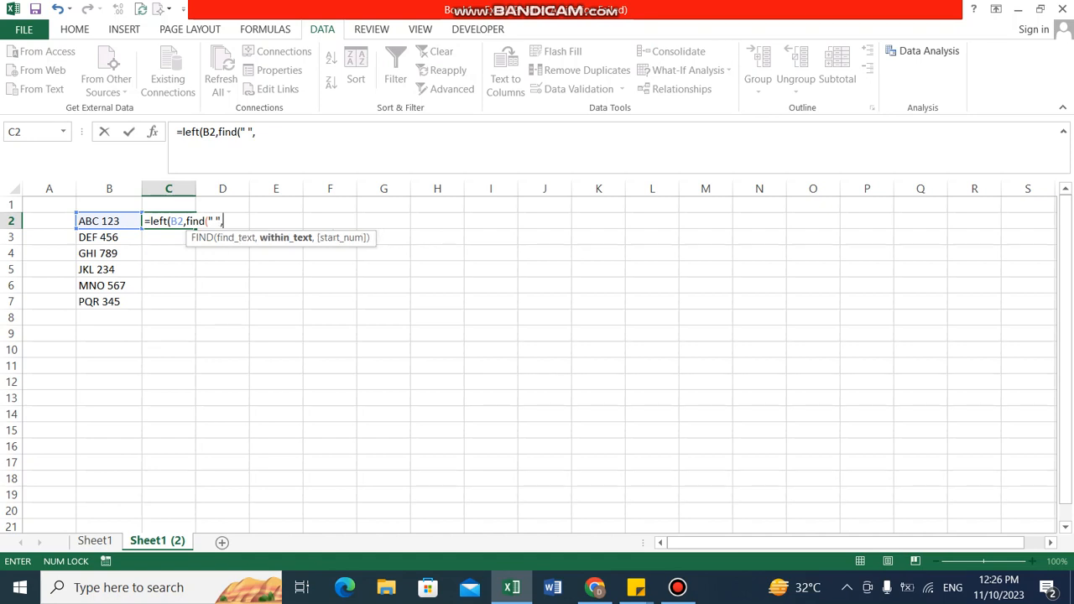
click(109, 221)
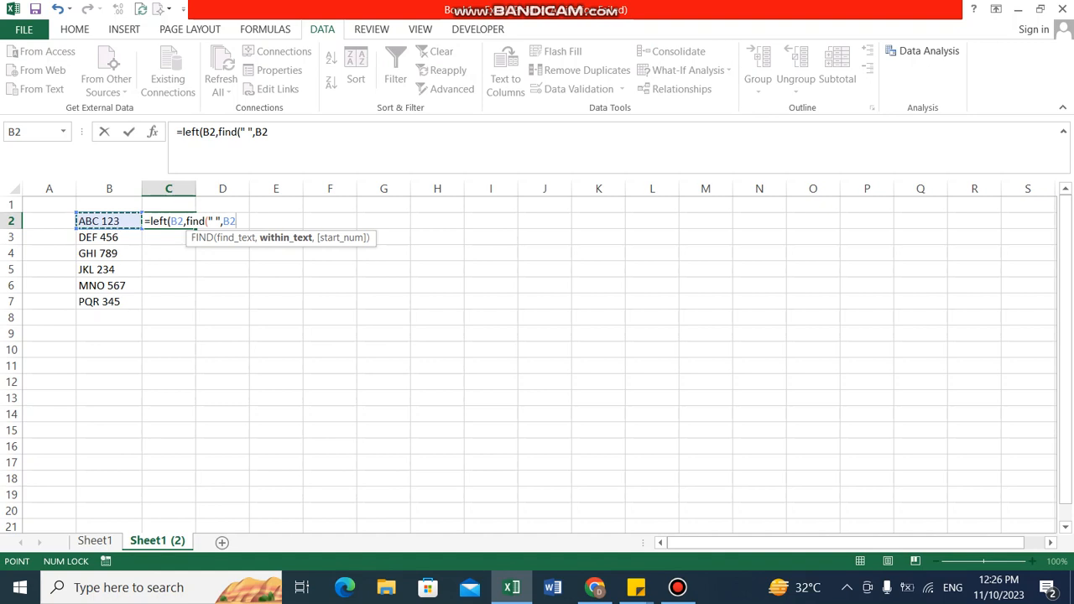
text(,1))
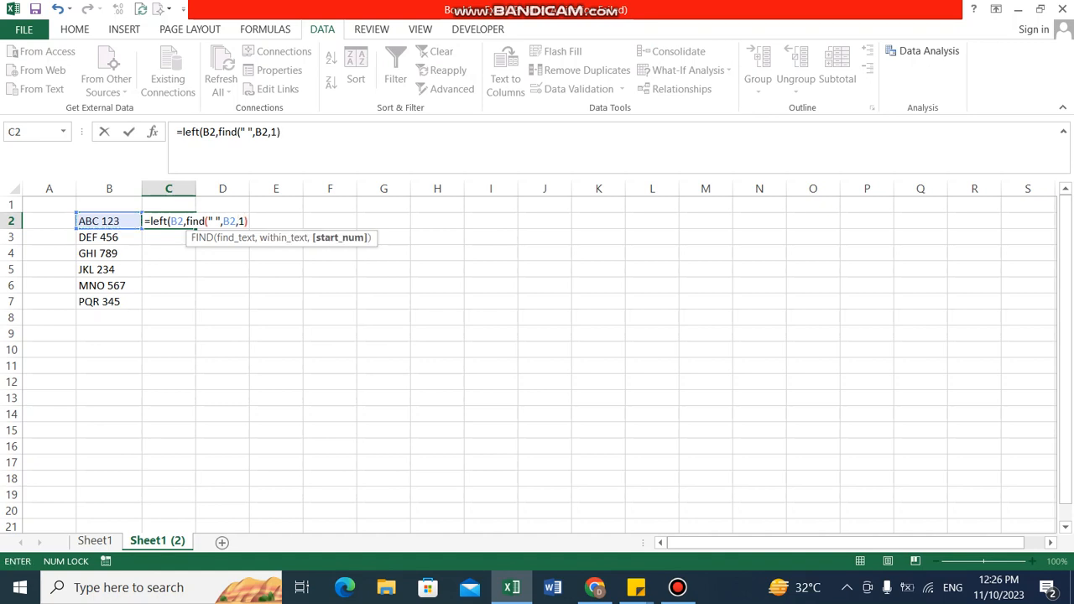
text(-1))
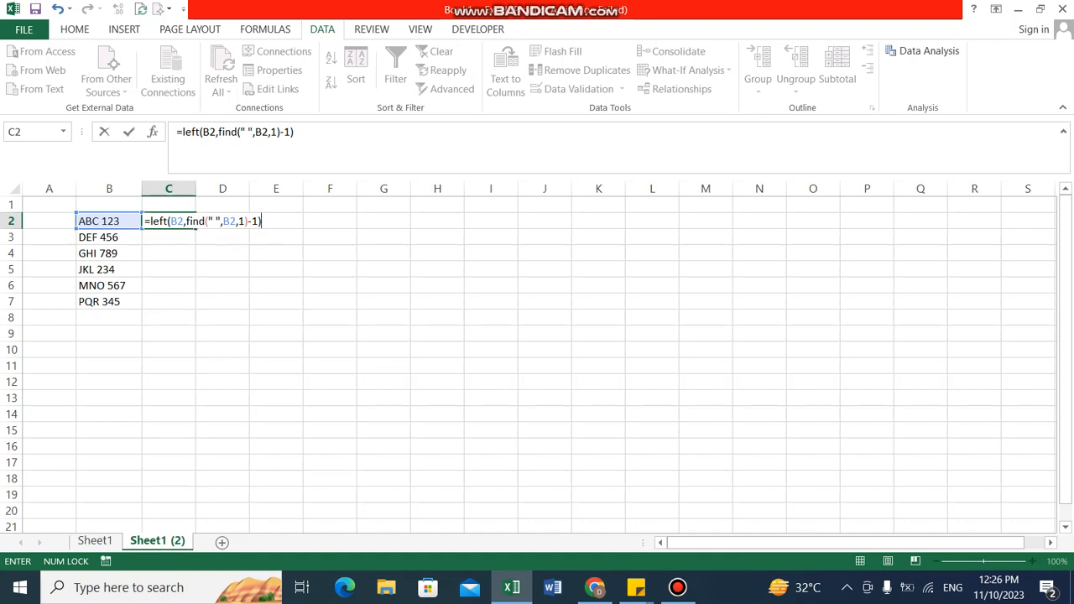
key(Return)
Step: Fill the C2 formula down through cell C7
key(Up)
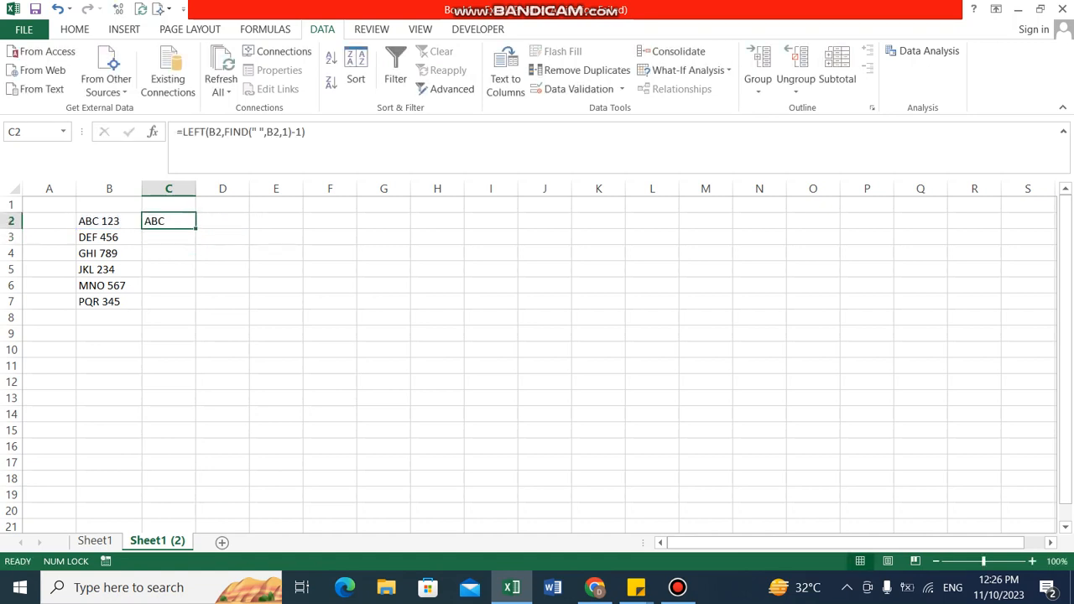
key(shift+Down)
key(shift+Down)
key(shift+Down)
key(shift+Down)
key(shift+Down)
key(shift+Down)
key(shift+Up)
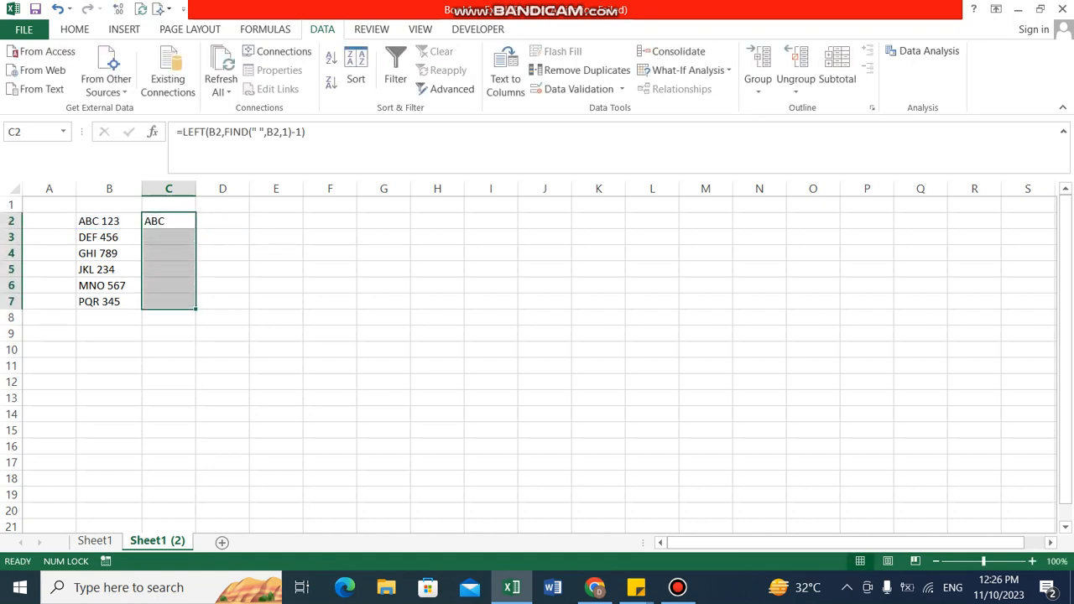
key(ctrl+d)
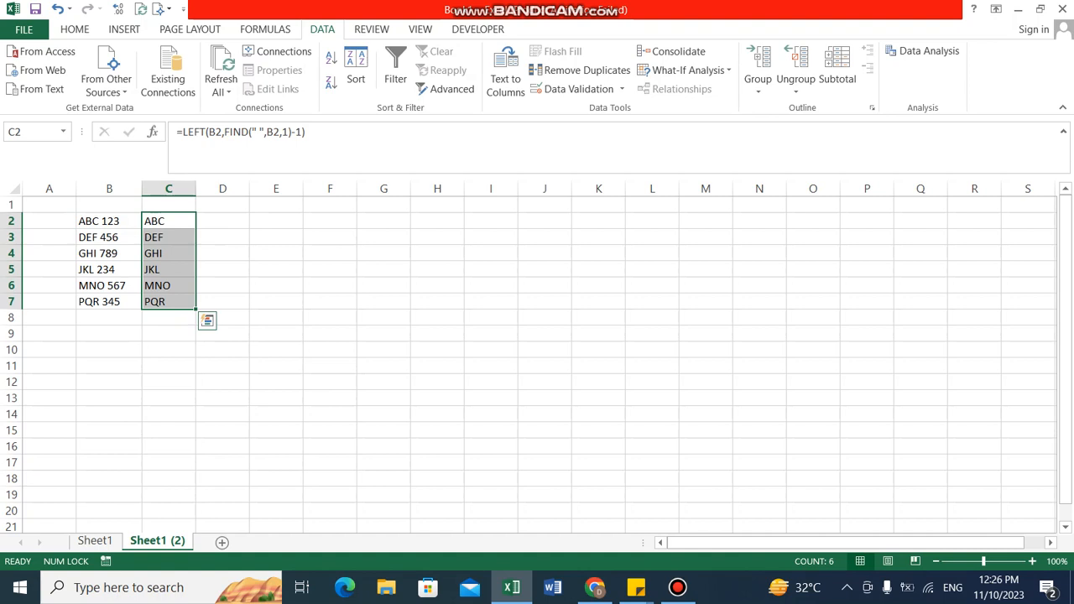
Step: Move to cell D2, beside the first extracted text value
key(Right)
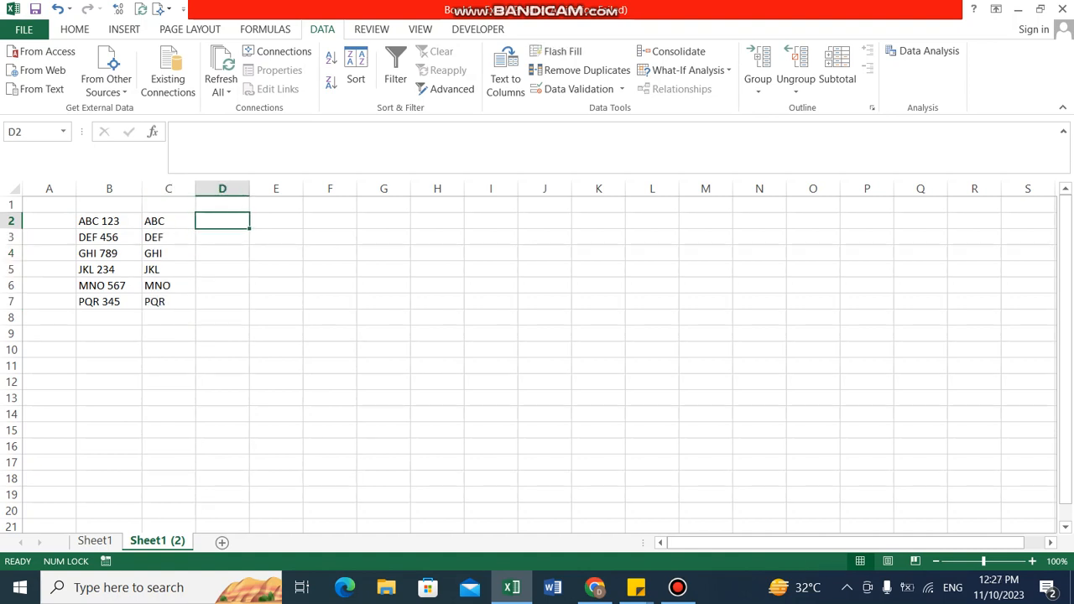
key(Left)
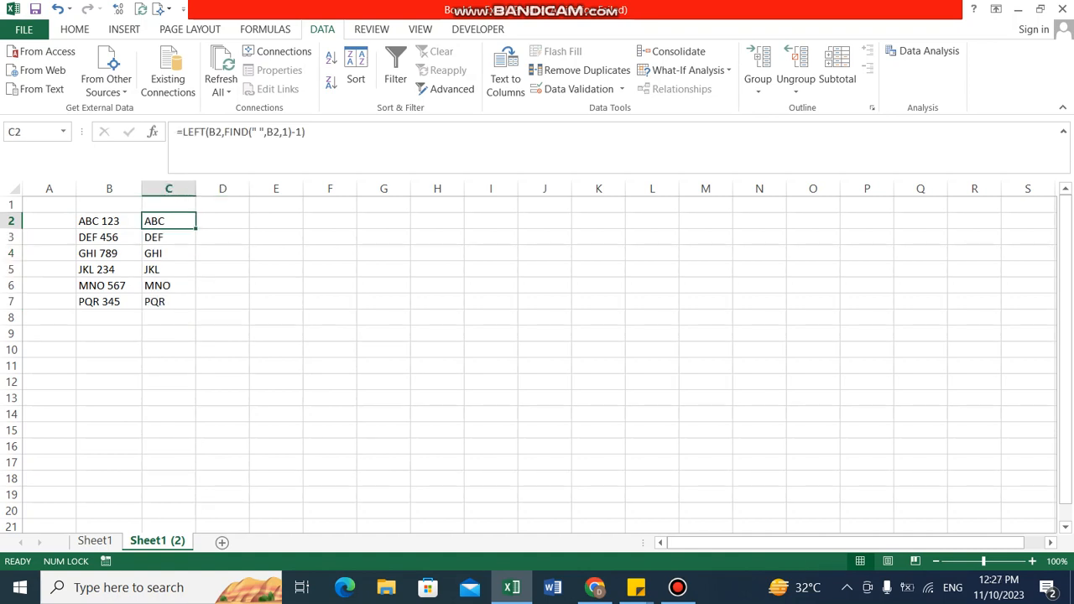
key(Right)
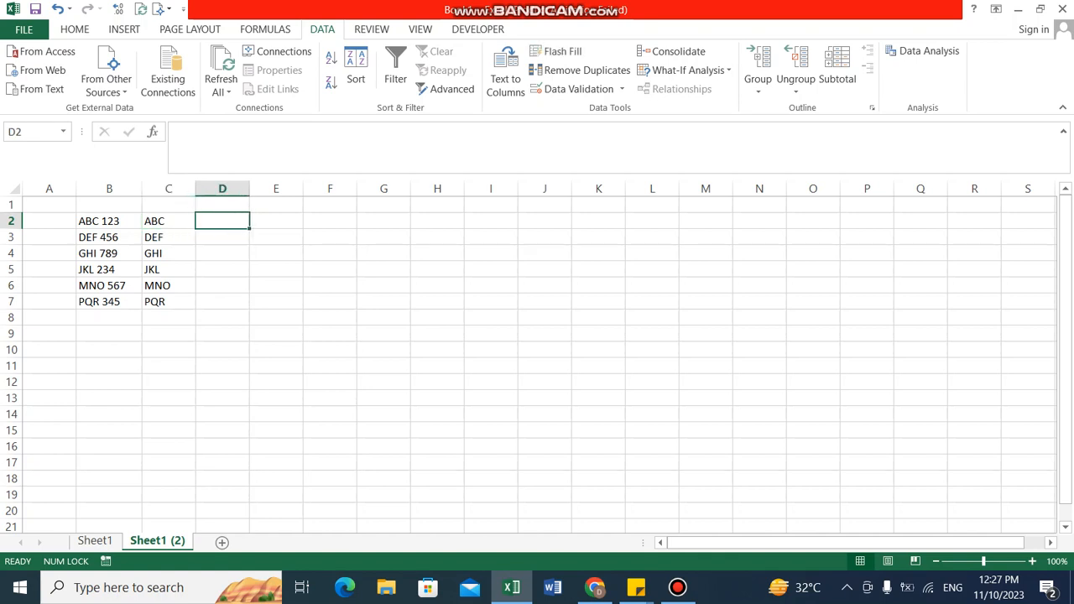
Step: Start a RIGHT formula in cell D2 with B2 as its text argument
text(=)
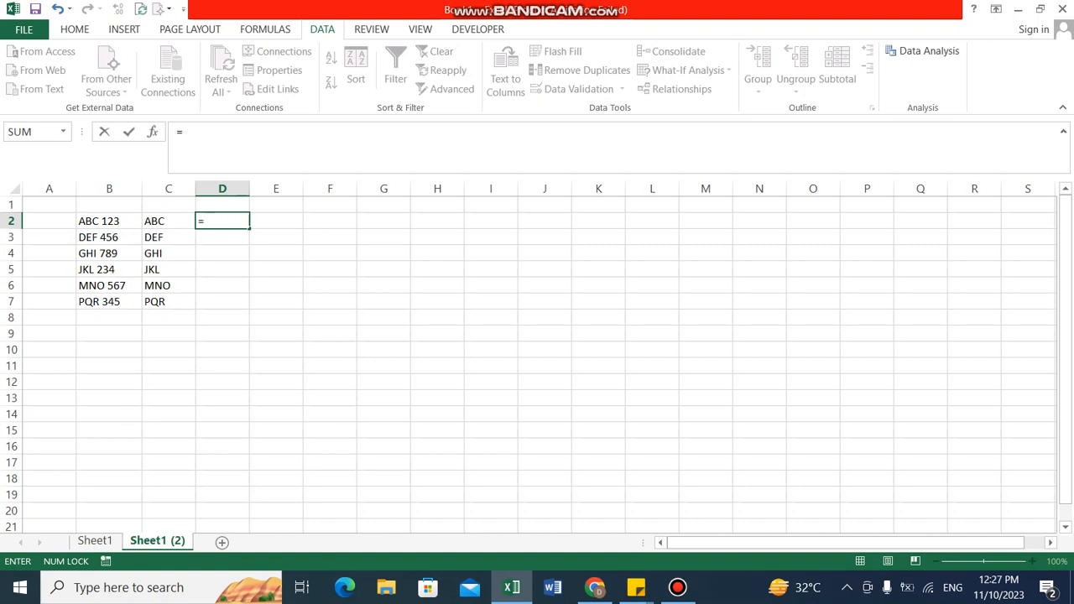
click(384, 333)
text(righ)
key(BackSpace)
key(BackSpace)
key(BackSpace)
key(BackSpace)
key(BackSpace)
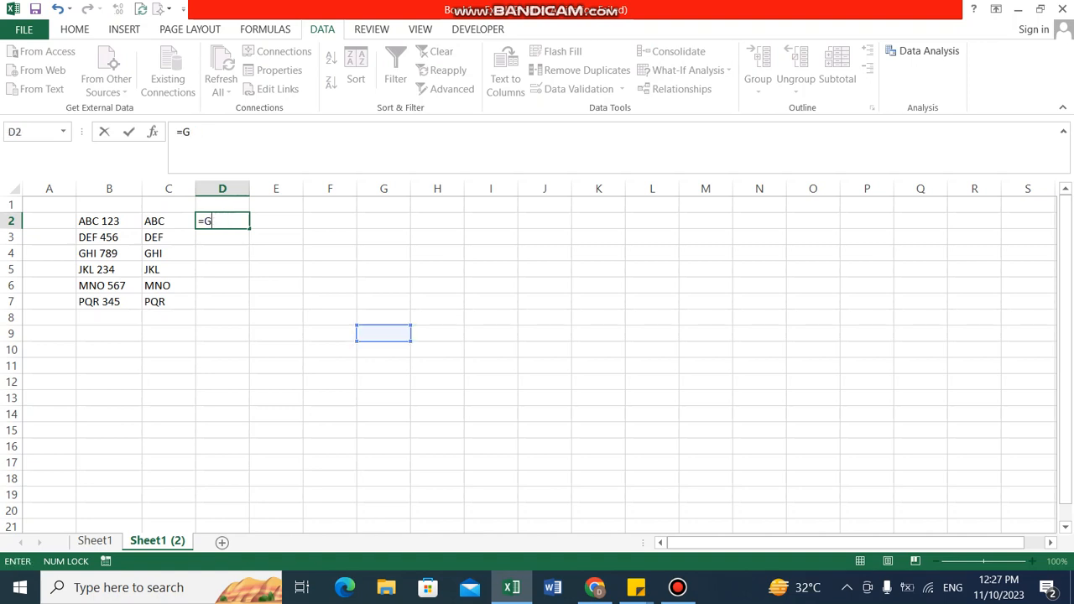
key(BackSpace)
text(righ)
key(Tab)
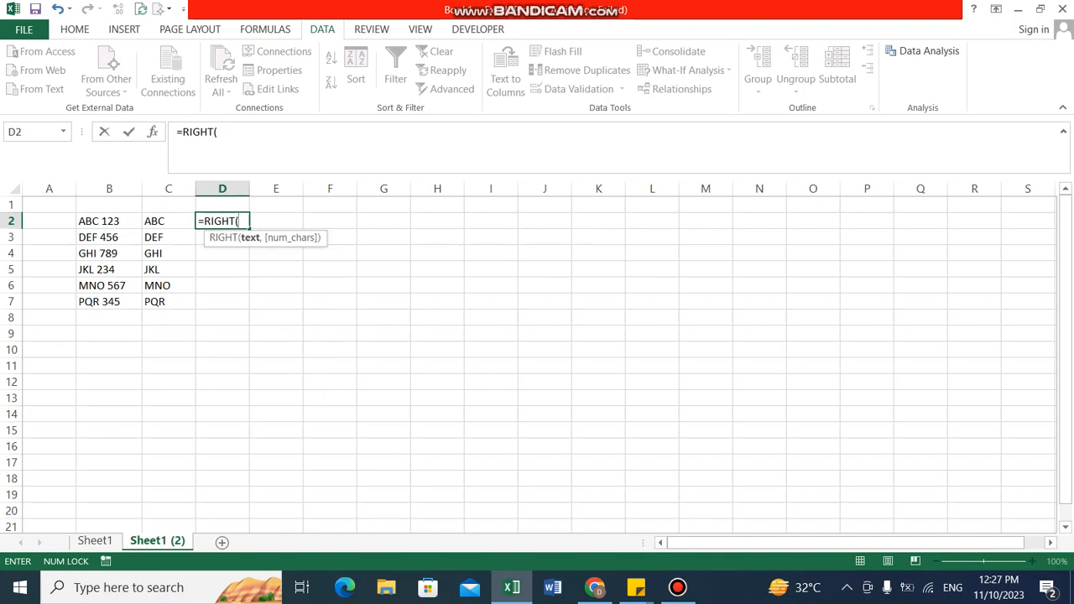
key(Left)
key(Left)
text(,)
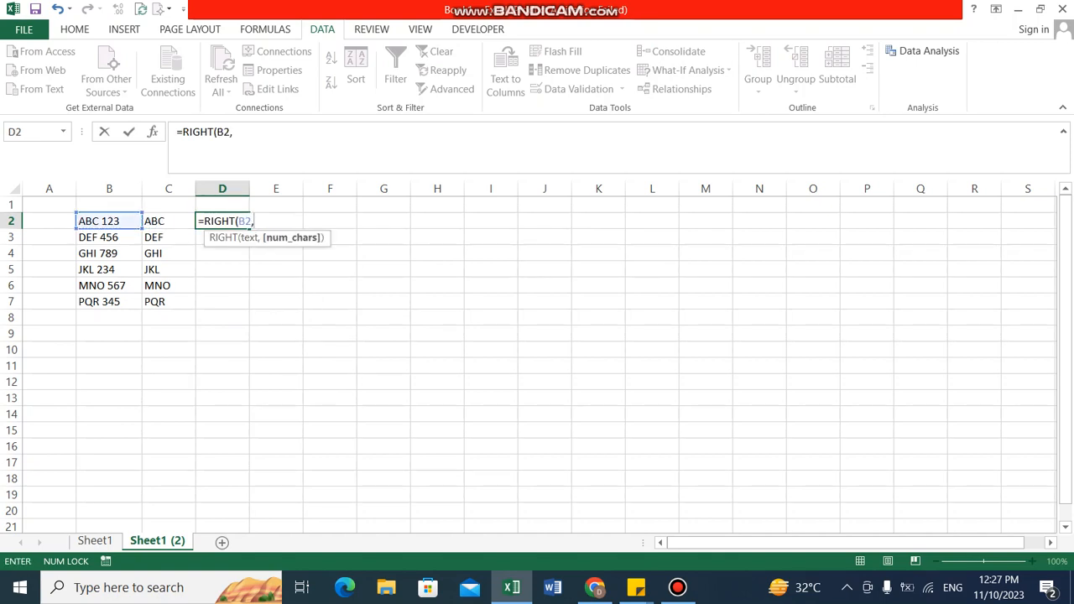
text(find()
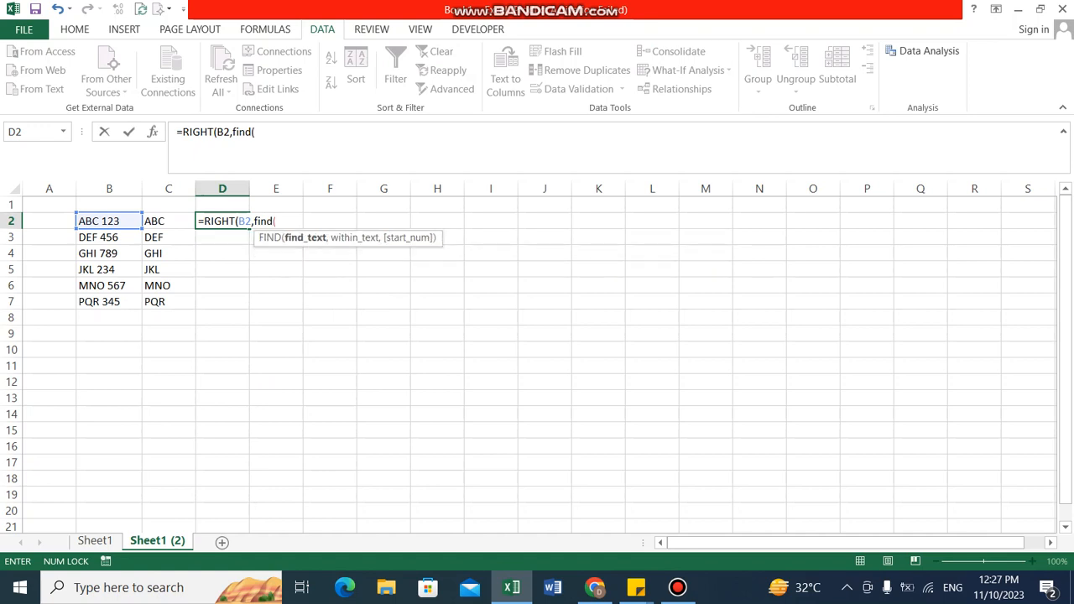
text(" ",)
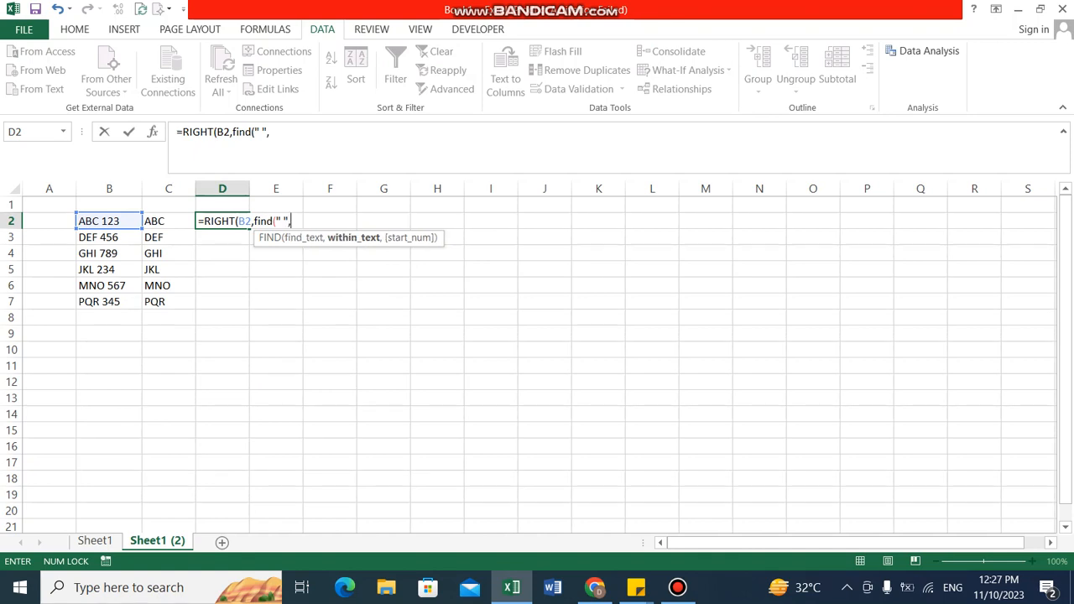
Step: Complete the D2 formula as =RIGHT(B2,FIND(" ",B2)-1) to extract the number after the space
key(Left)
key(Left)
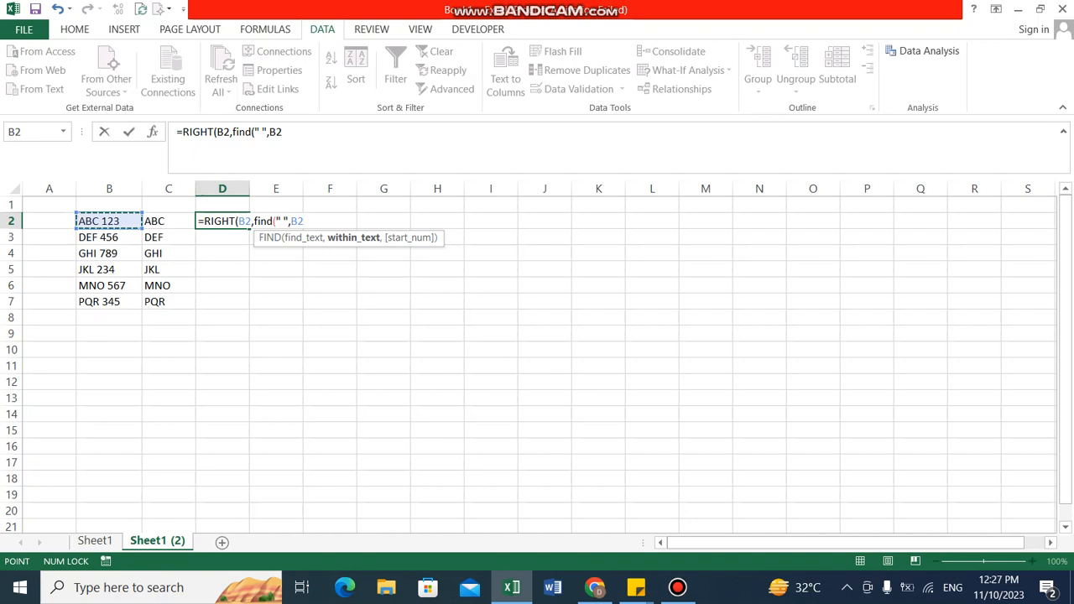
text(),)
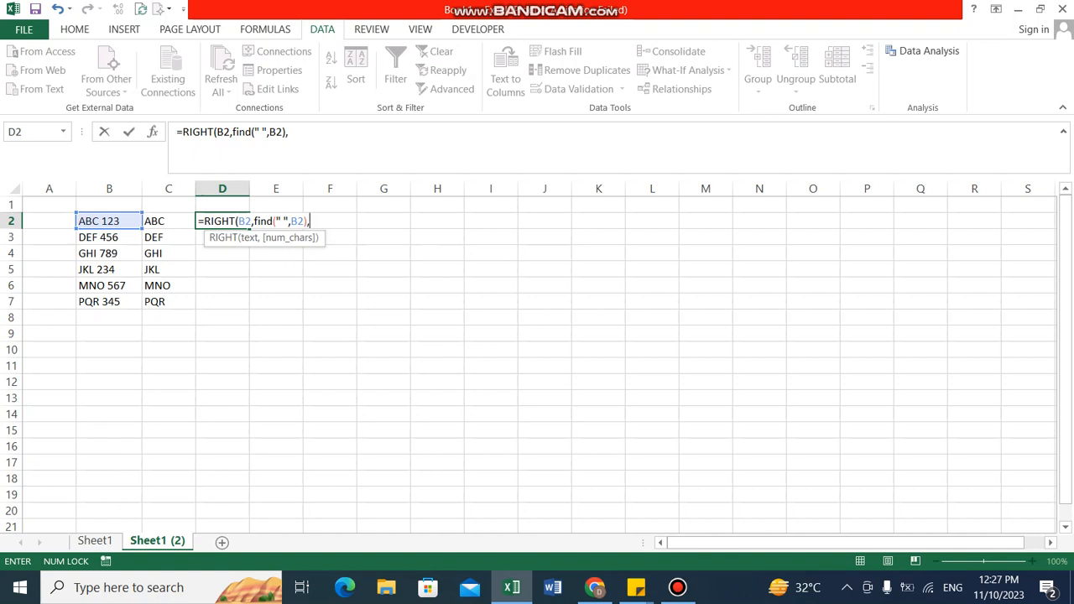
text(-1)
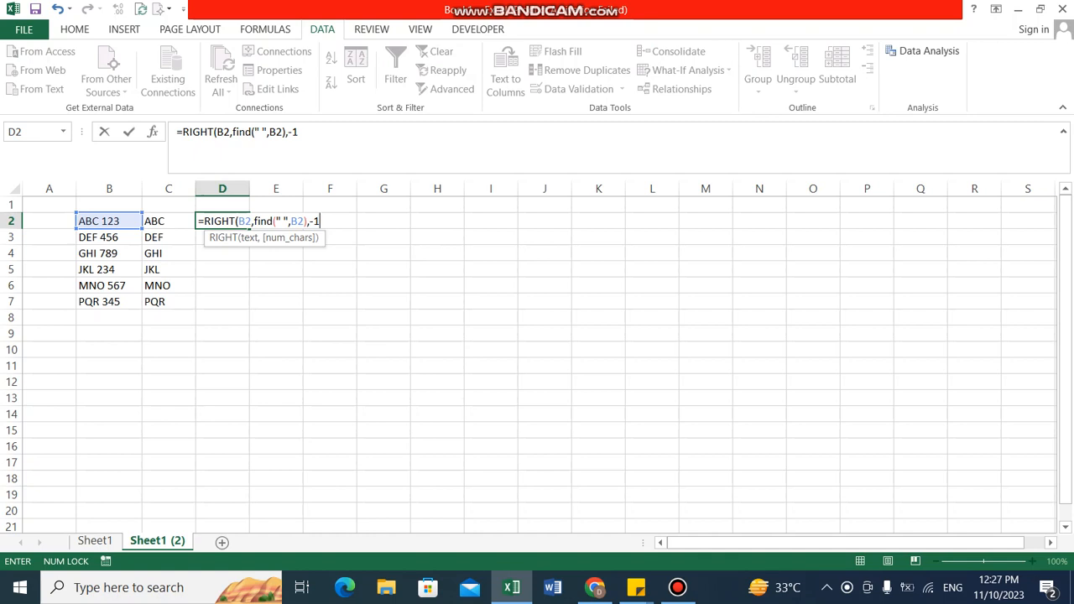
key(BackSpace)
key(BackSpace)
key(BackSpace)
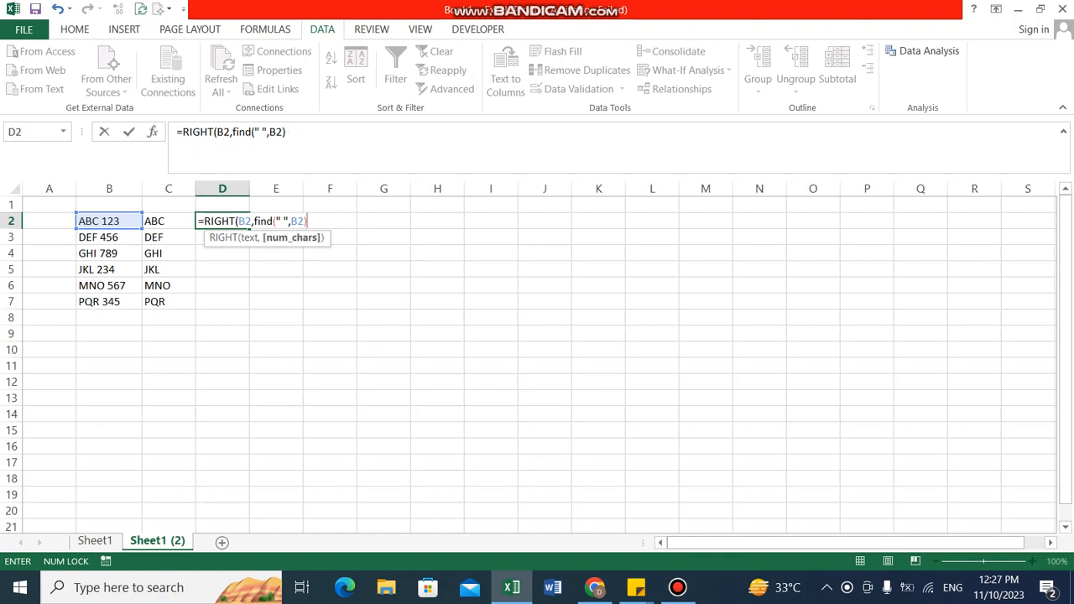
text(-1))
key(Return)
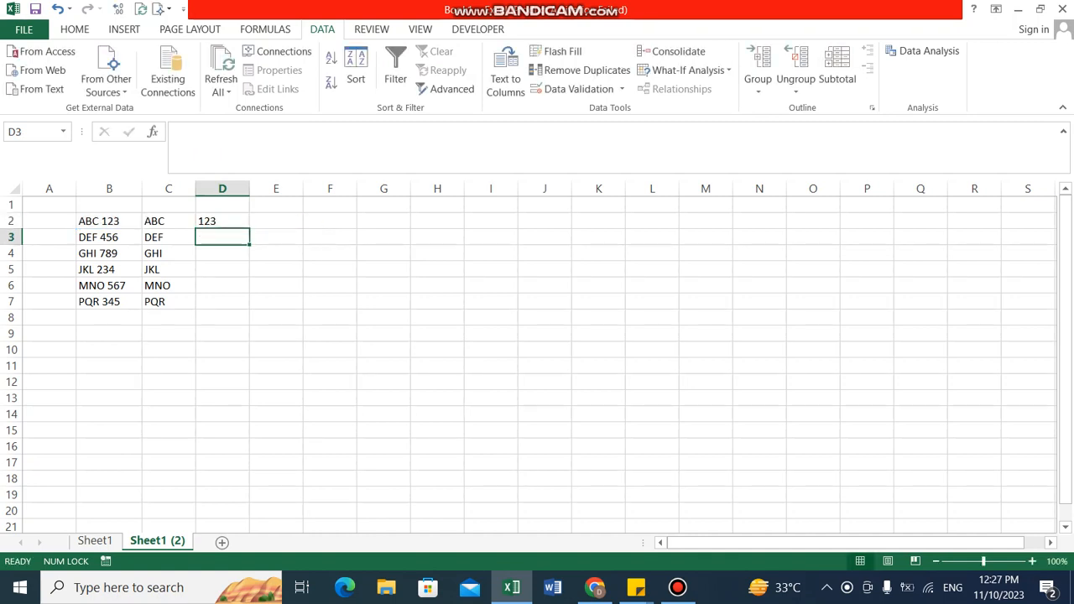
Step: Fill the D2 formula down through cell D7
key(Up)
key(shift+Down)
key(shift+Down)
key(shift+Down)
key(shift+Down)
key(shift+Down)
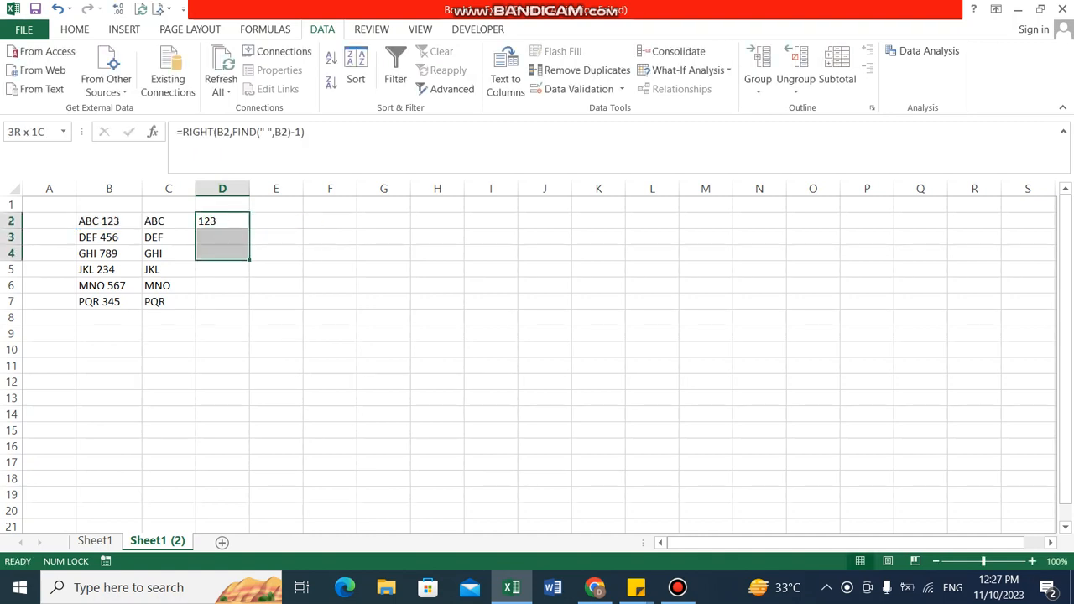
key(ctrl+d)
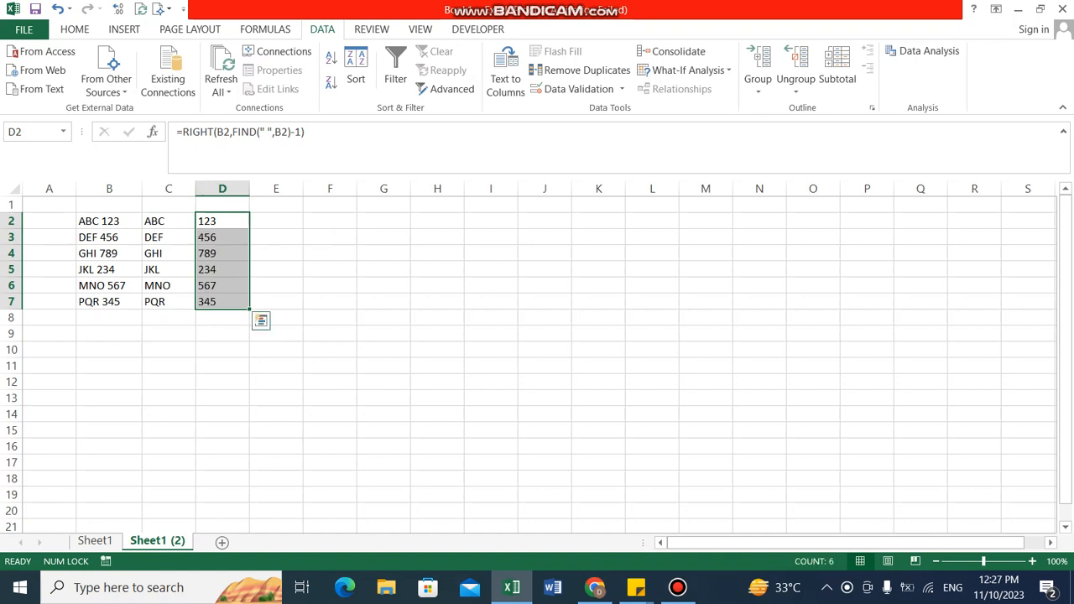
key(Right)
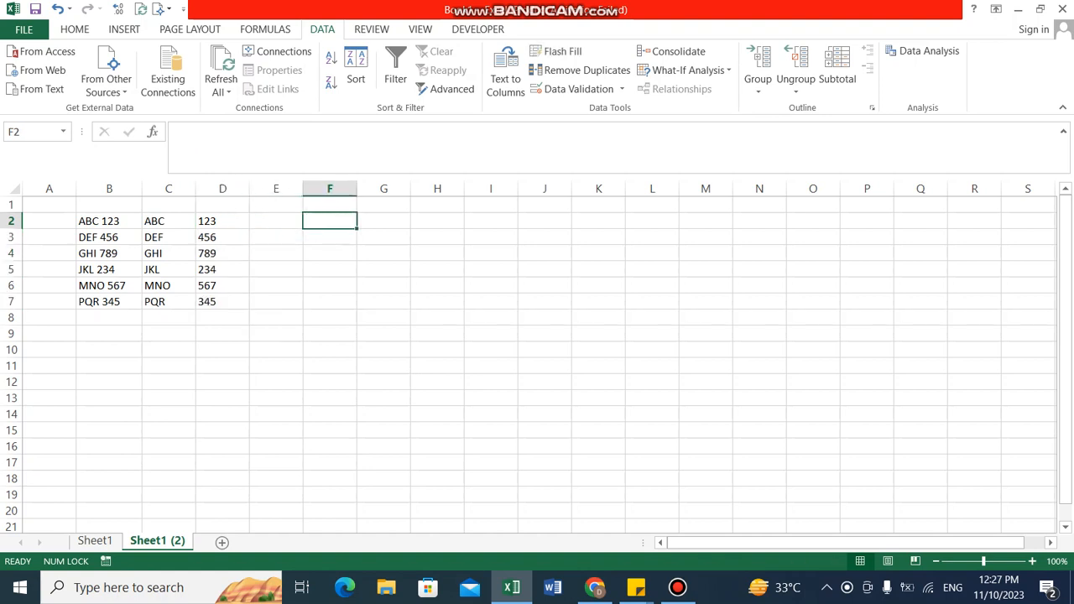
click(109, 189)
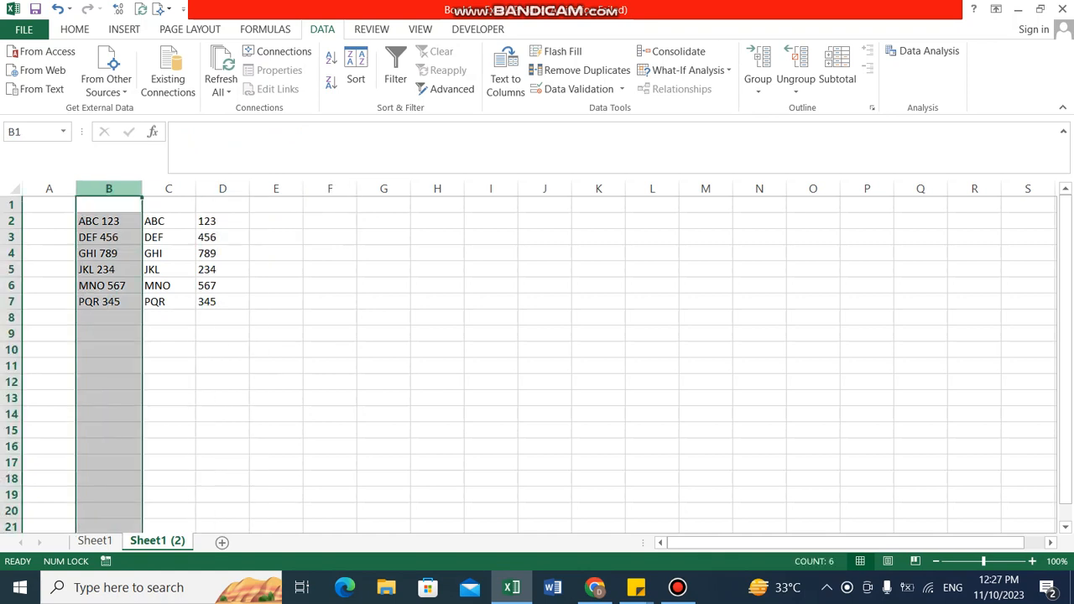
click(169, 189)
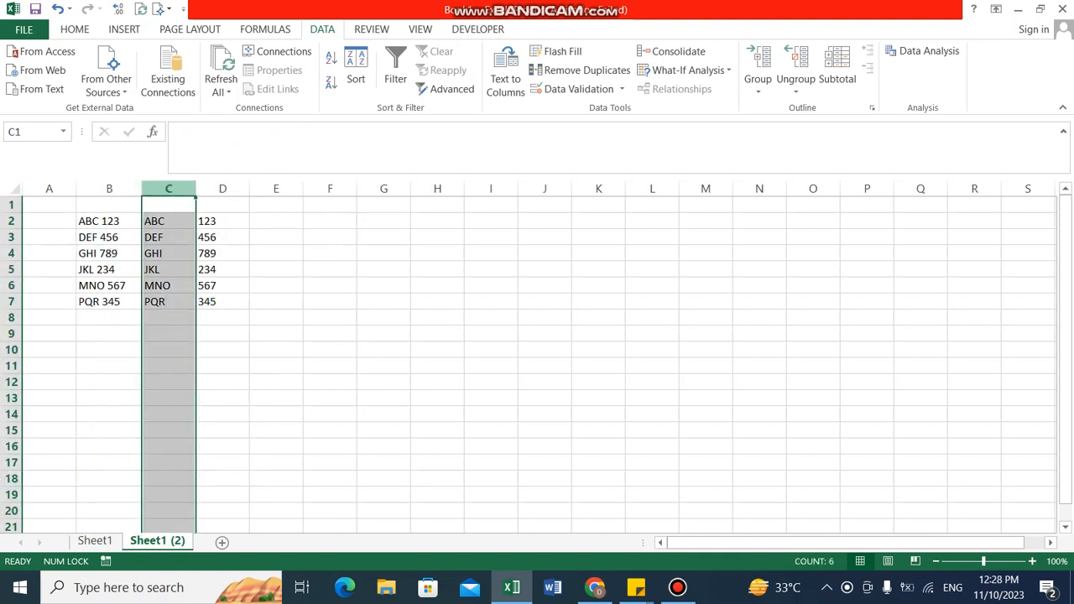
drag(168, 189, 225, 189)
click(109, 238)
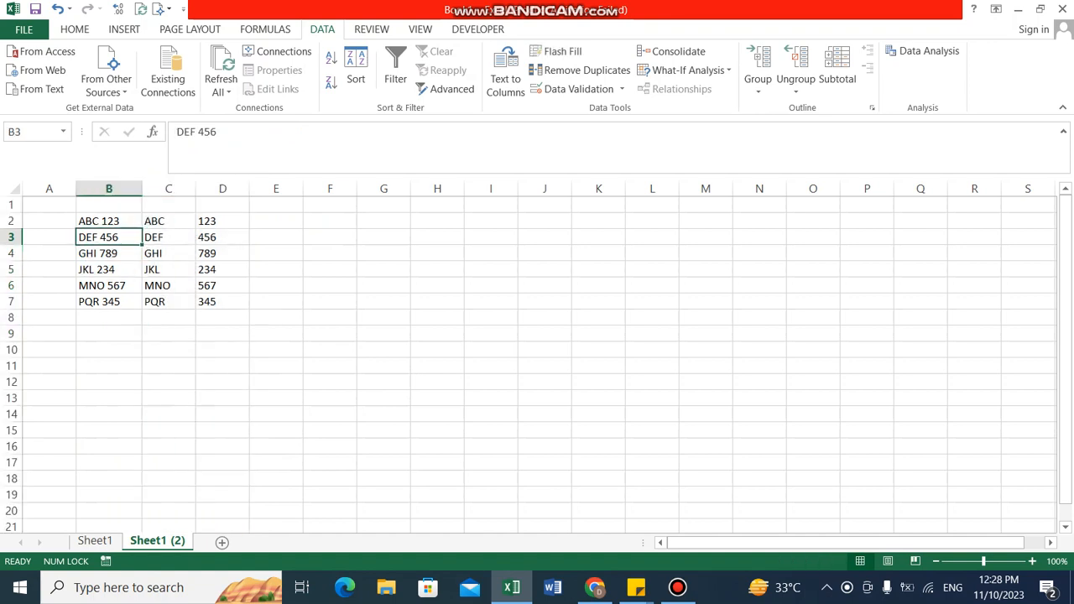
Step: Replace the space in cell B2 with a comma so the entry reads ABC,123
click(109, 221)
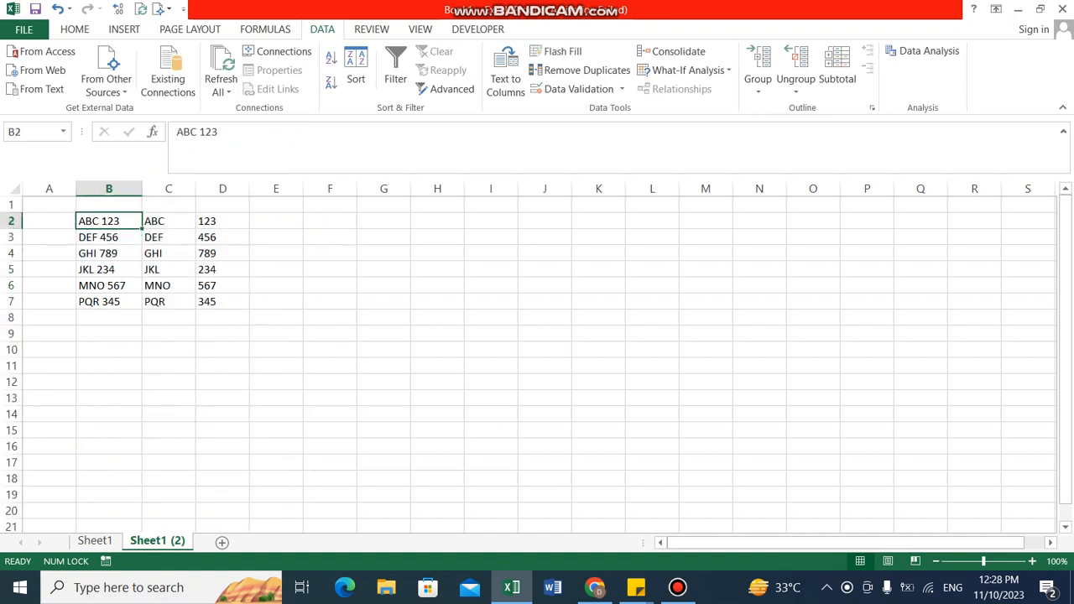
key(F2)
key(BackSpace)
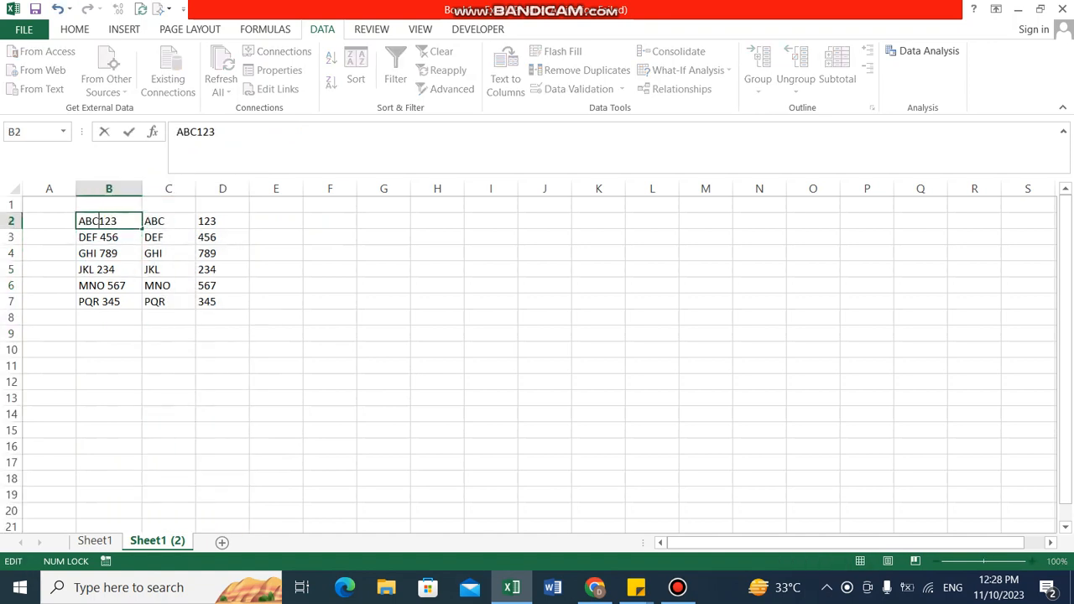
text(,)
key(Return)
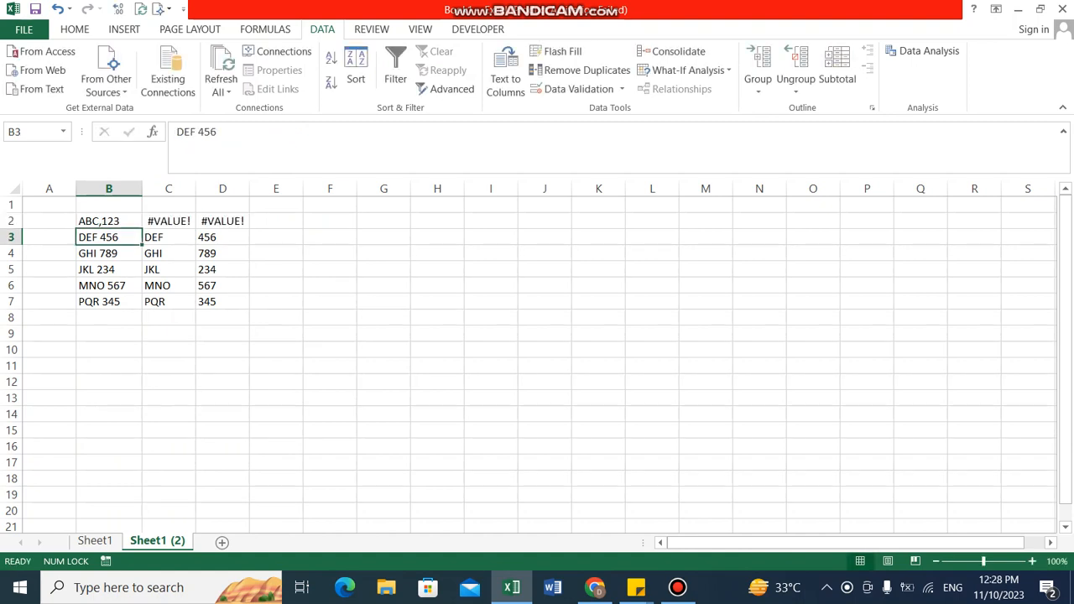
Step: Change the FIND delimiter in cell C2 to a comma, making the formula =LEFT(B2,FIND(",",B2,1)-1)
key(Up)
key(Right)
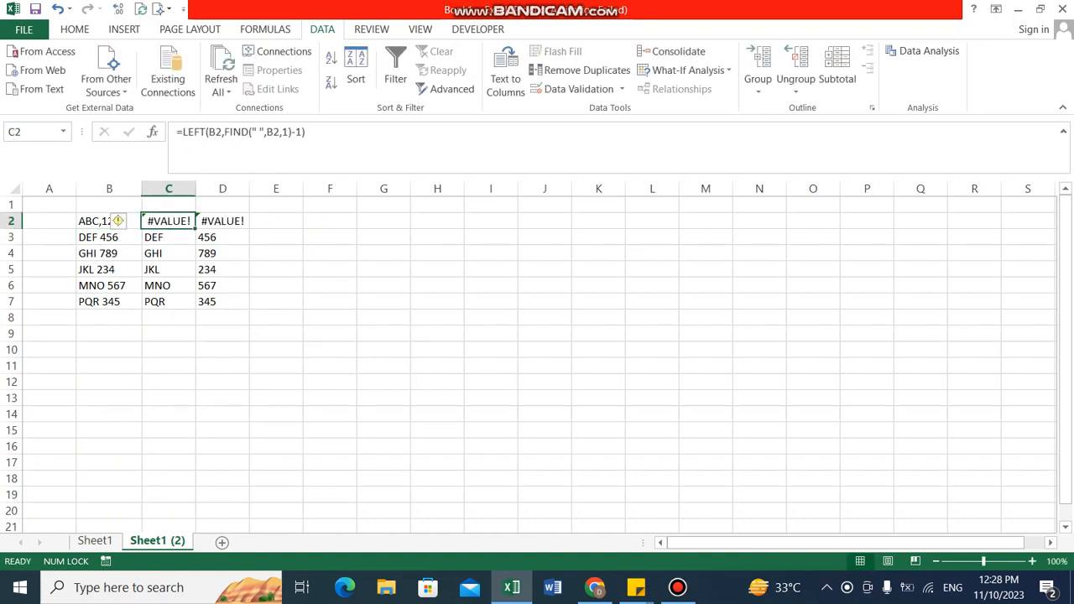
key(F2)
key(Left)
key(Left)
key(Left)
key(Left)
key(Left)
key(Left)
key(Left)
key(Left)
key(Left)
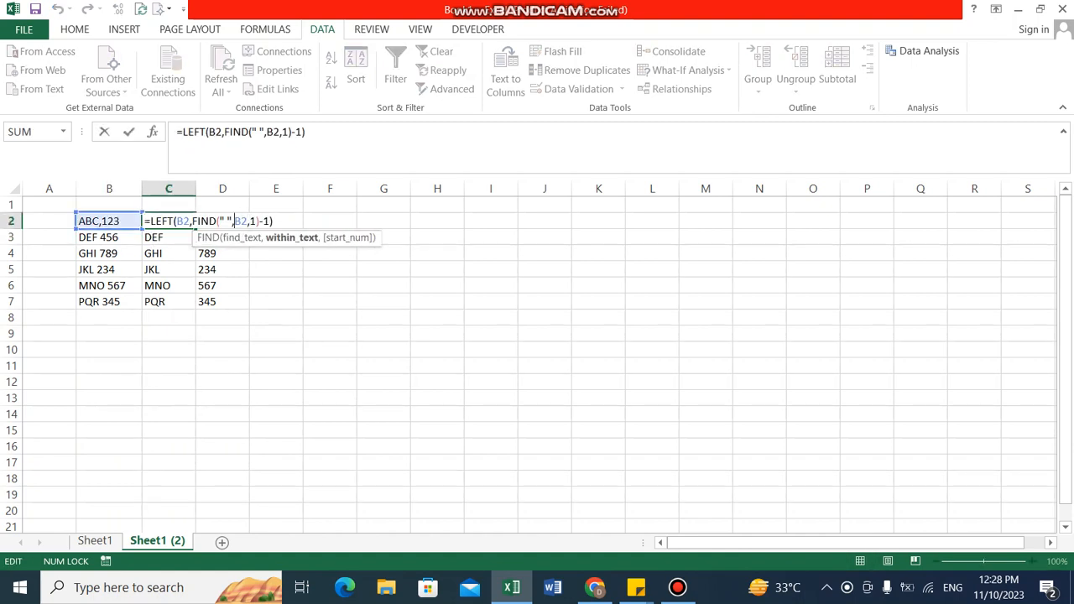
key(BackSpace)
text(,)
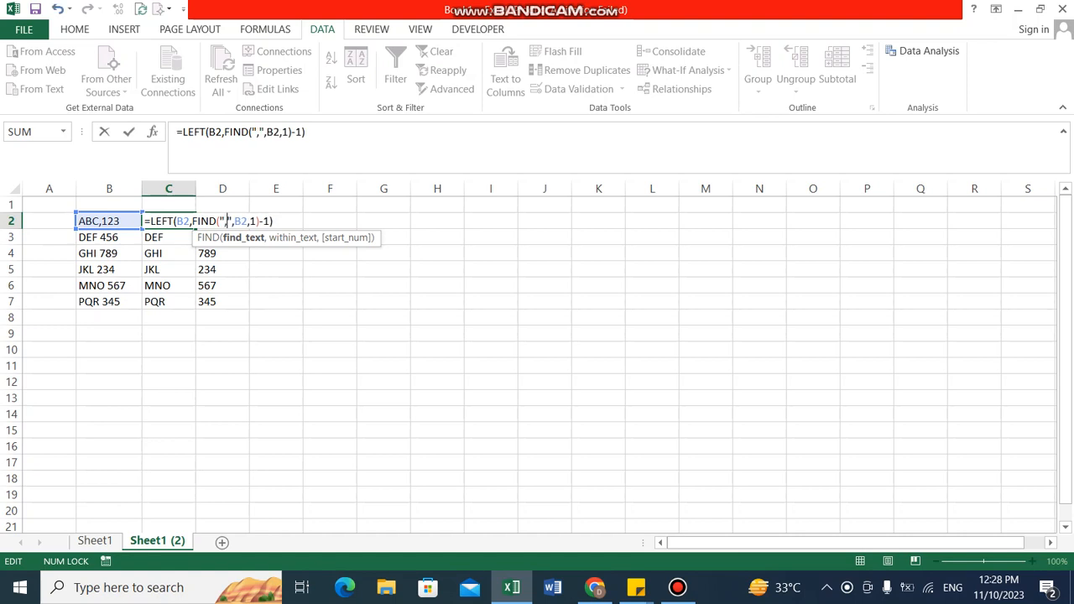
key(Right)
key(Tab)
Step: Change the FIND delimiter in cell D2 to a comma, making the formula =RIGHT(B2,FIND(",",B2)-1)
key(F2)
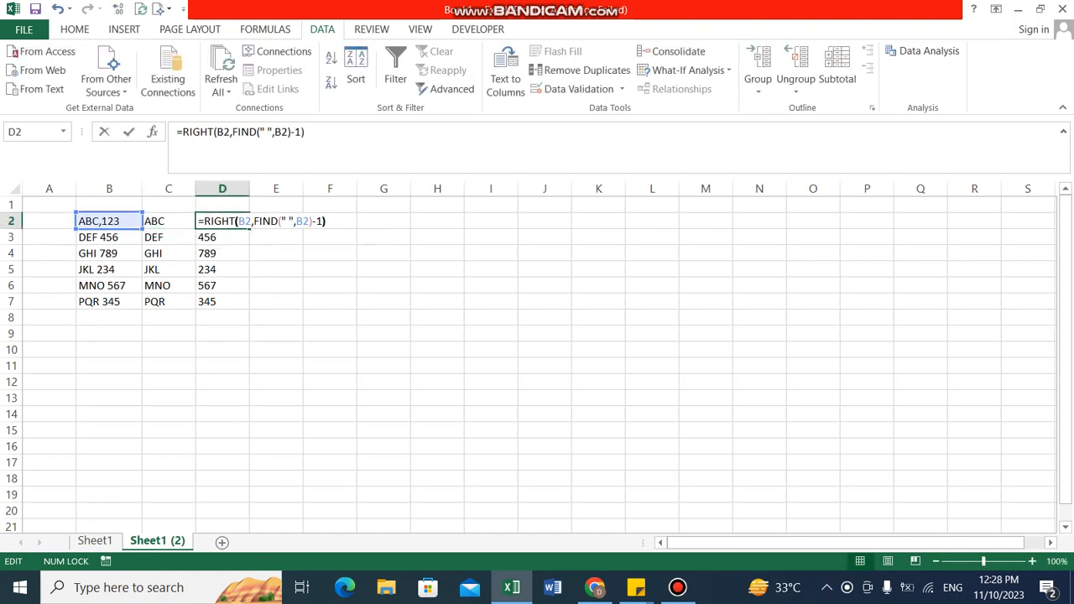
key(Left)
key(Left)
key(Left)
key(Left)
key(Left)
key(Left)
key(Left)
key(Left)
key(BackSpace)
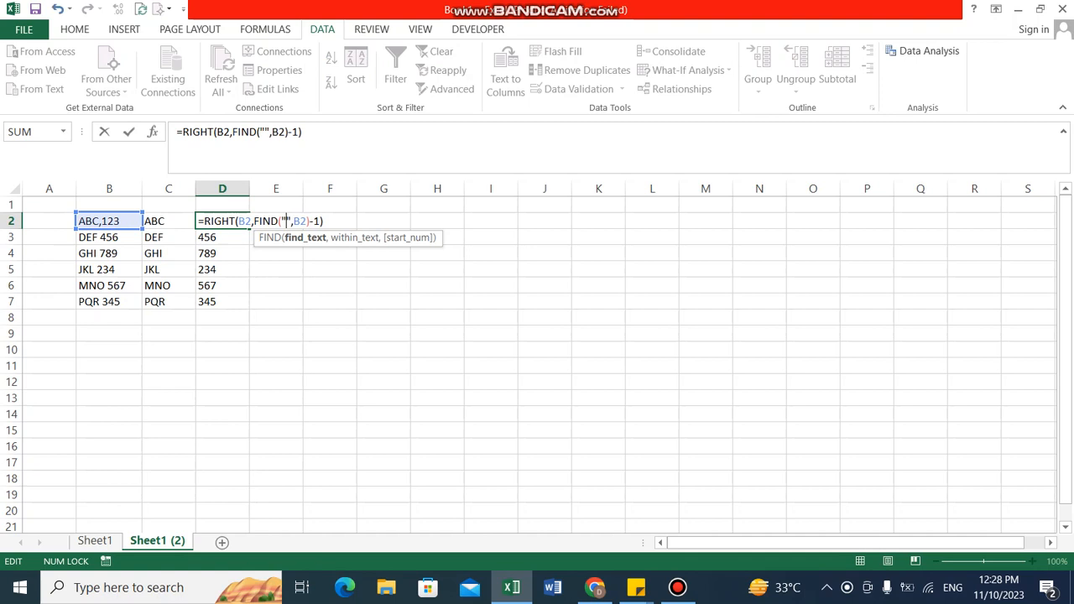
text(,)
key(Return)
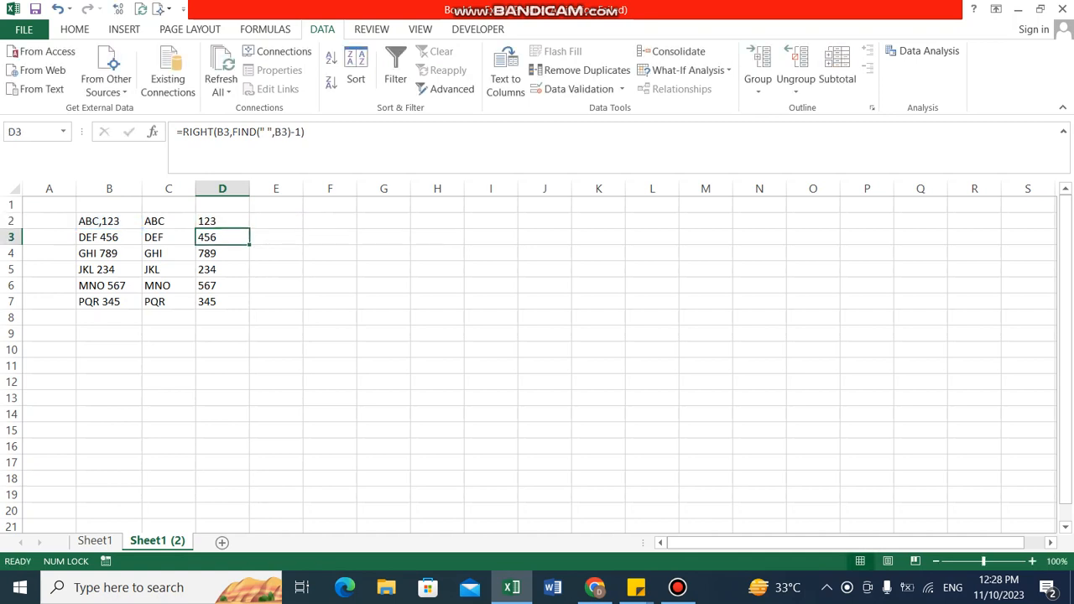
click(383, 302)
key(Left)
key(Left)
key(Left)
key(Left)
key(Left)
key(Left)
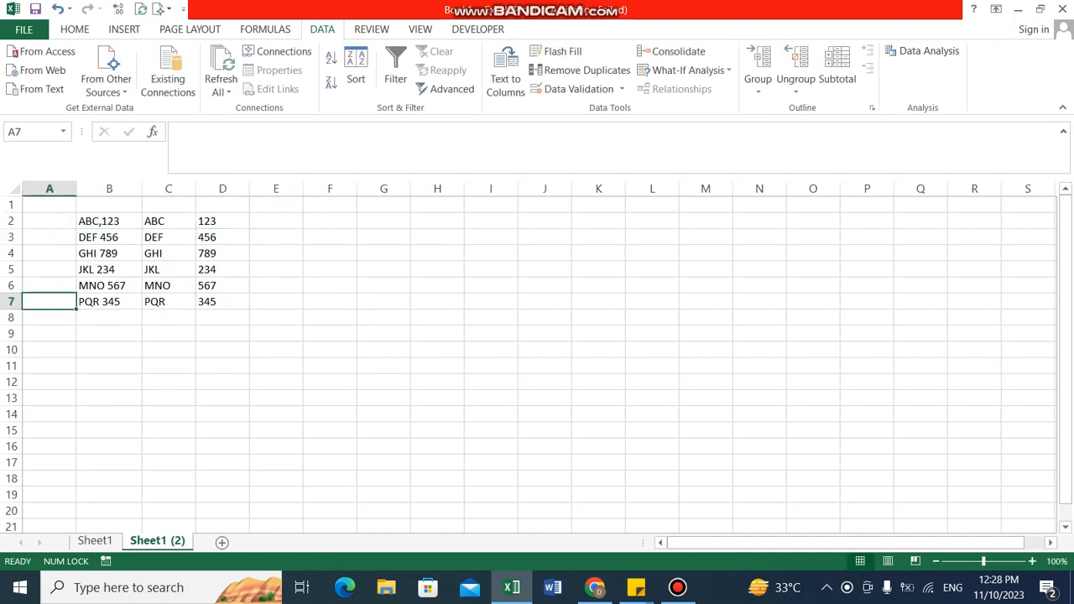
key(Right)
key(Right)
key(Right)
key(Right)
key(Right)
key(Right)
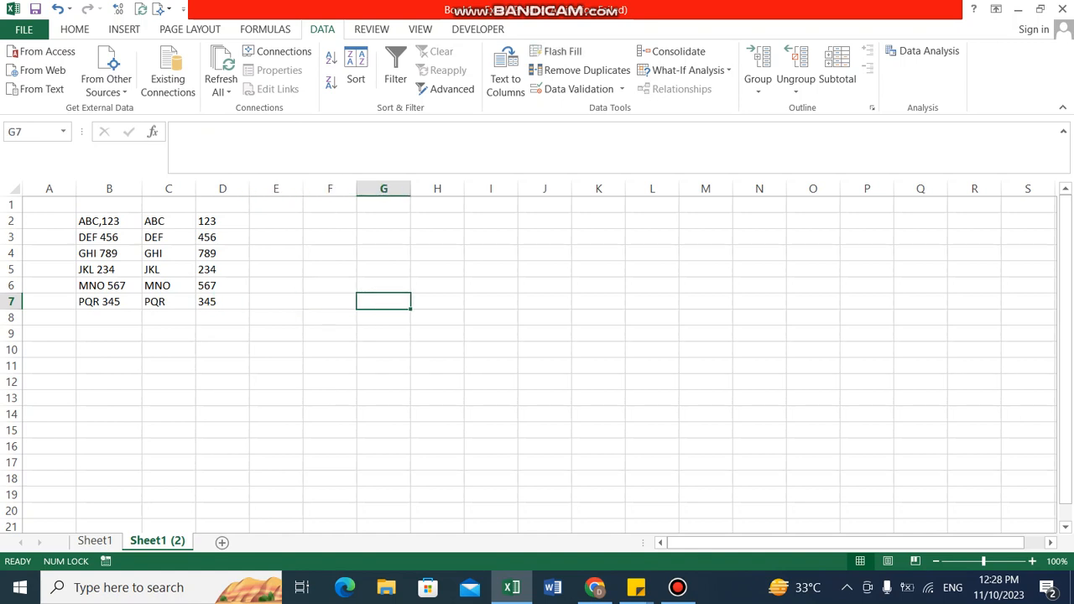
key(Left)
key(Left)
key(Left)
key(Left)
key(Left)
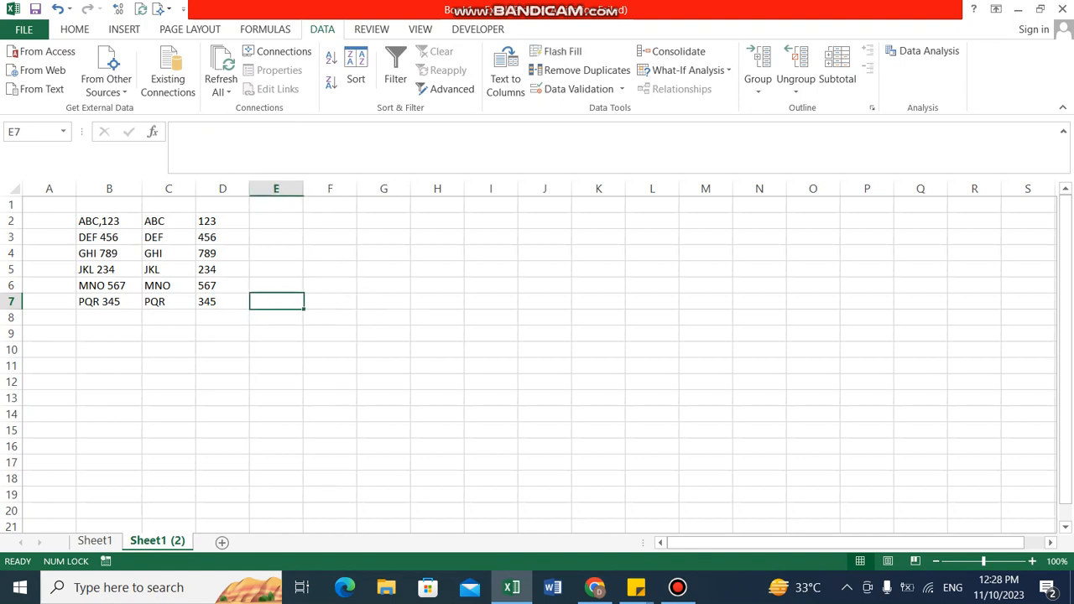
key(Up)
key(Up)
key(Up)
key(Up)
key(Up)
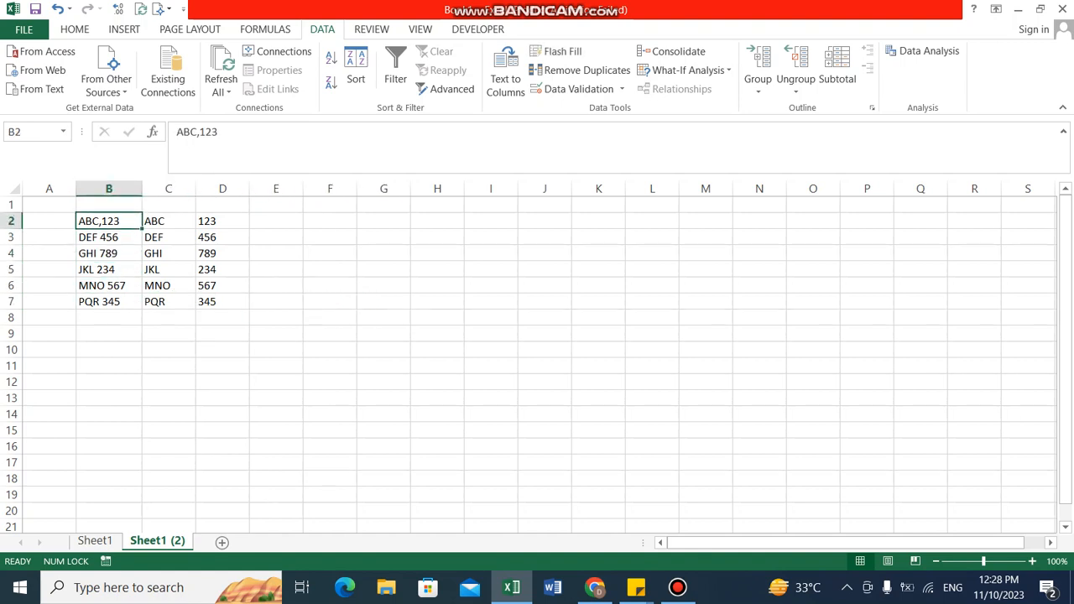